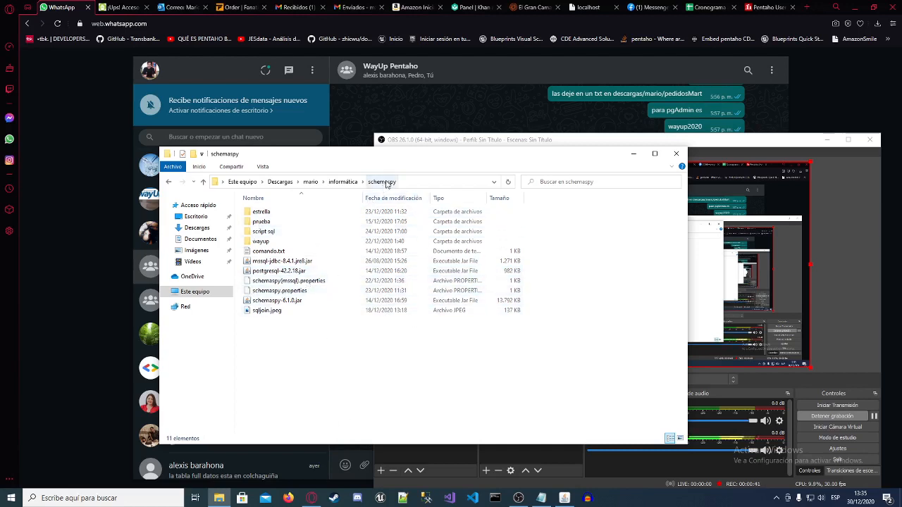
Step: Open comando.txt from the schemaspy folder and read the SchemaSpy run command and the documentation link
click(287, 301)
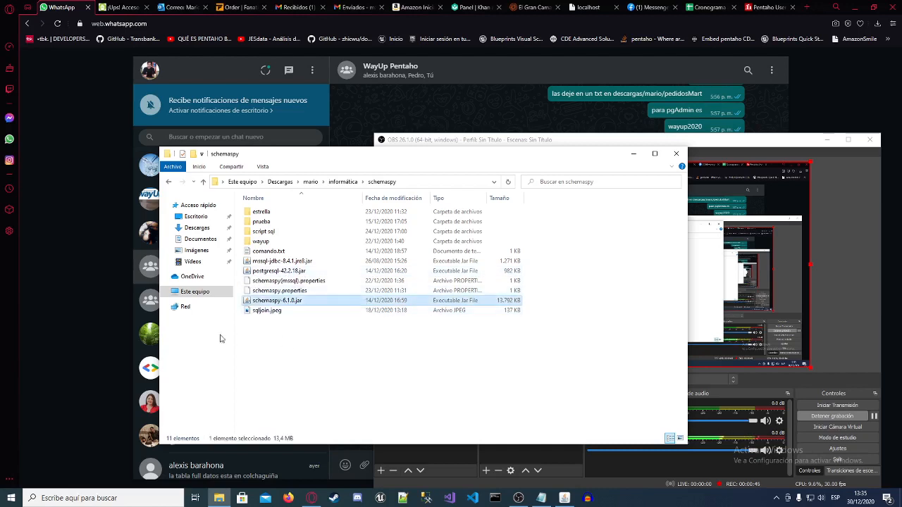
double_click(271, 251)
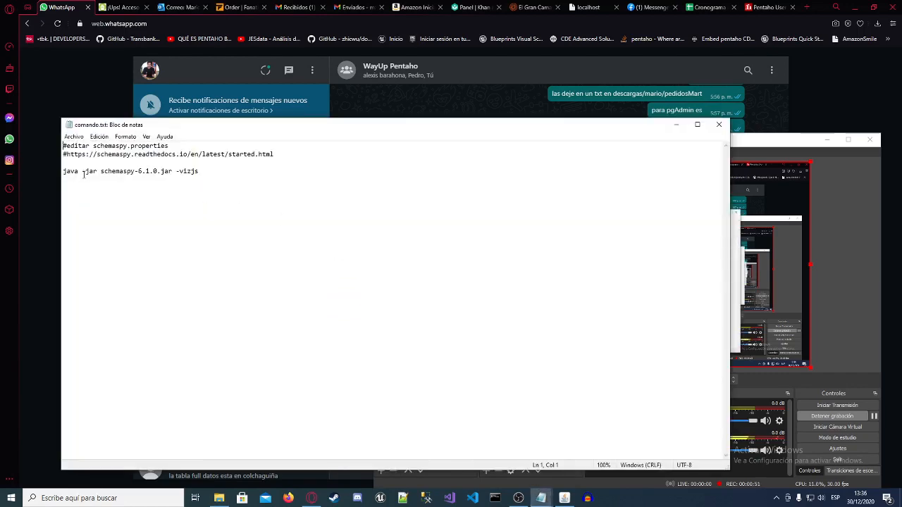
drag(100, 171, 166, 168)
click(167, 175)
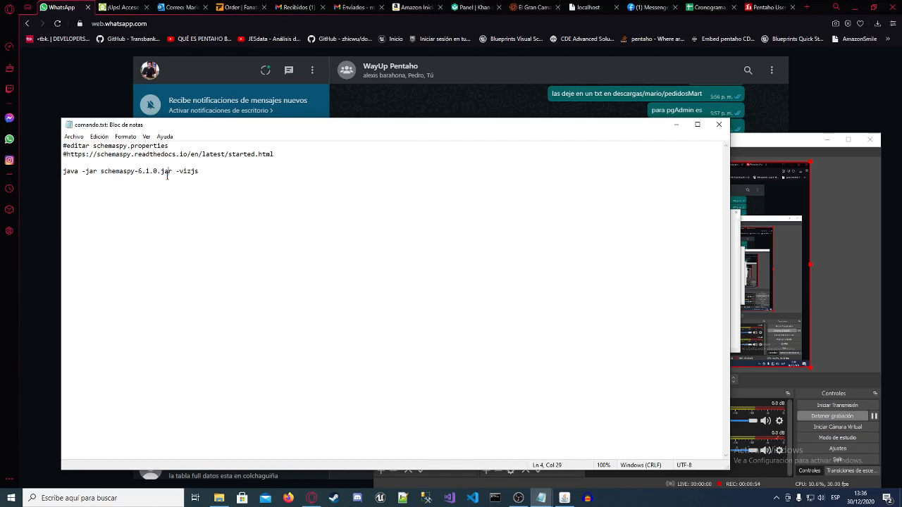
click(210, 173)
drag(66, 155, 295, 154)
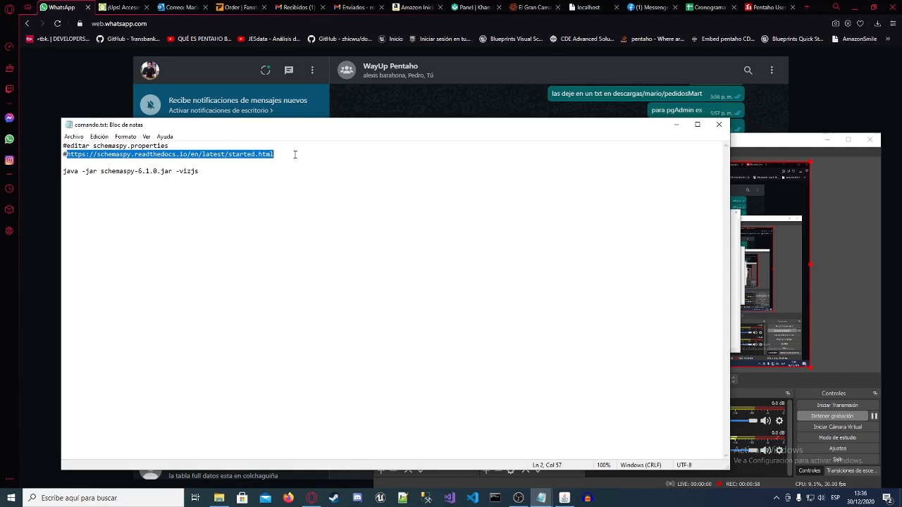
click(236, 175)
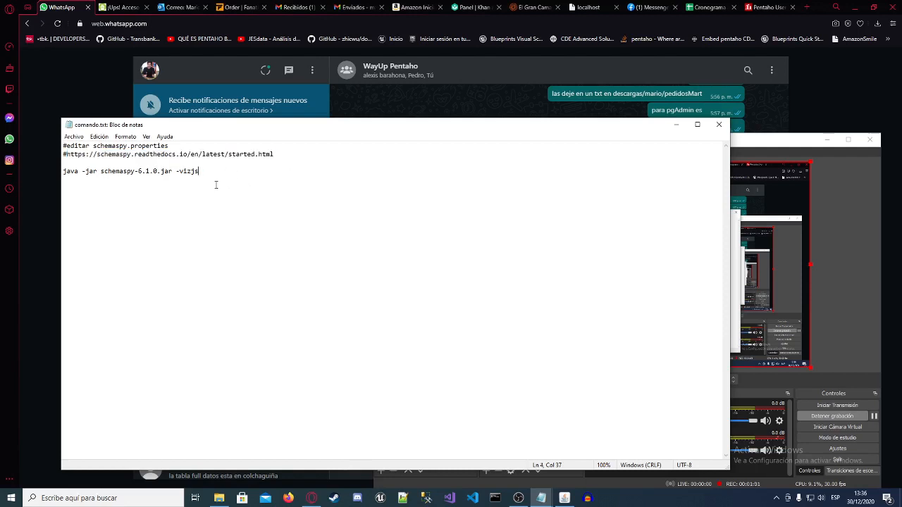
Step: Examine the note in comando.txt about editing schemaspy.properties before running the java command
drag(169, 146, 68, 147)
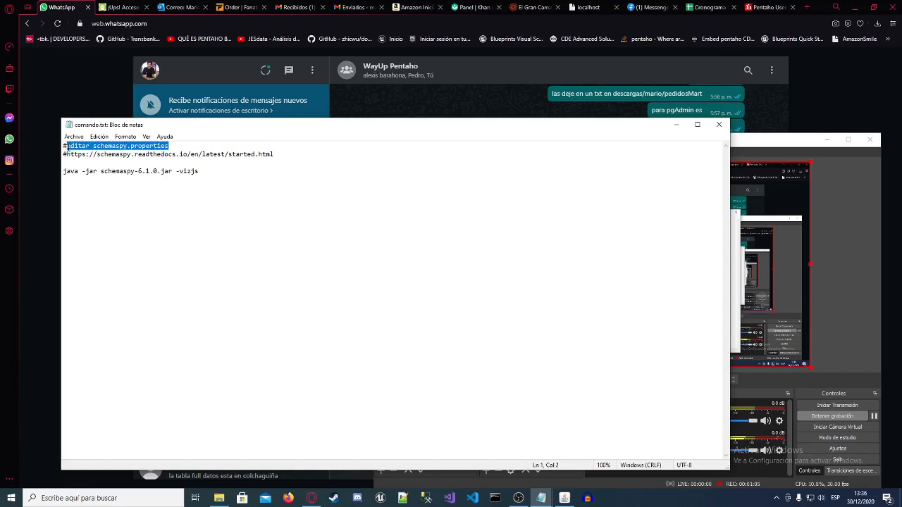
click(195, 154)
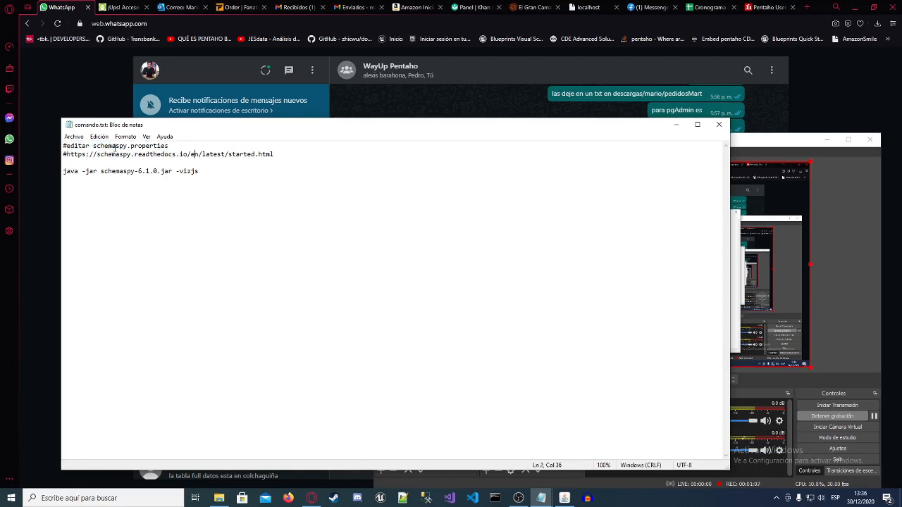
drag(169, 145, 135, 147)
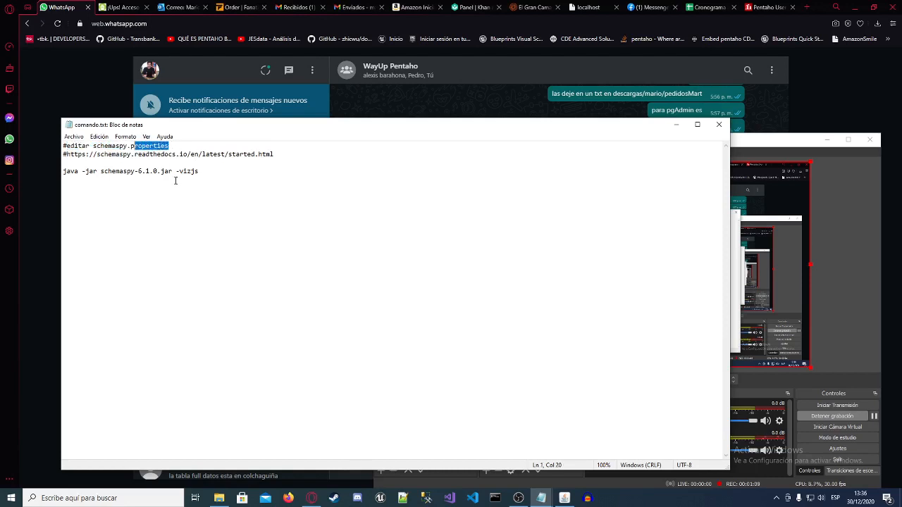
click(175, 171)
click(171, 172)
click(235, 171)
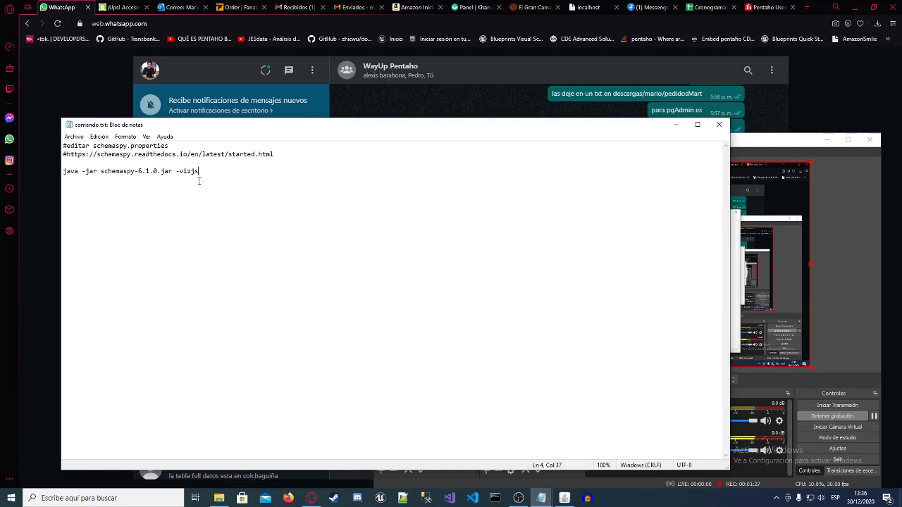
Step: Examine the -vizjs option and the schemaspy-6.1.0.jar name in the run command, and minimize the text file
drag(178, 171, 208, 169)
key(Right)
click(176, 172)
drag(101, 171, 174, 173)
click(210, 174)
click(676, 125)
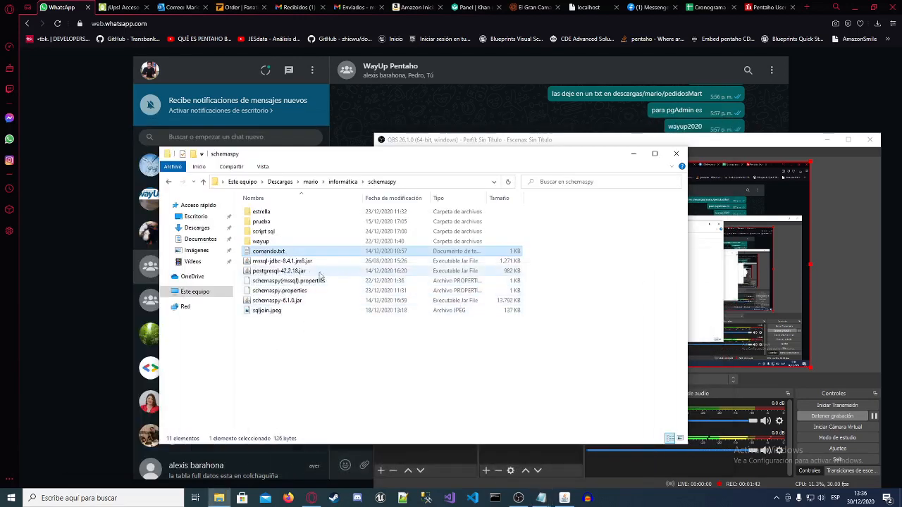
Step: Open schemaspy.properties from the schemaspy folder for editing in Notepad++
click(299, 291)
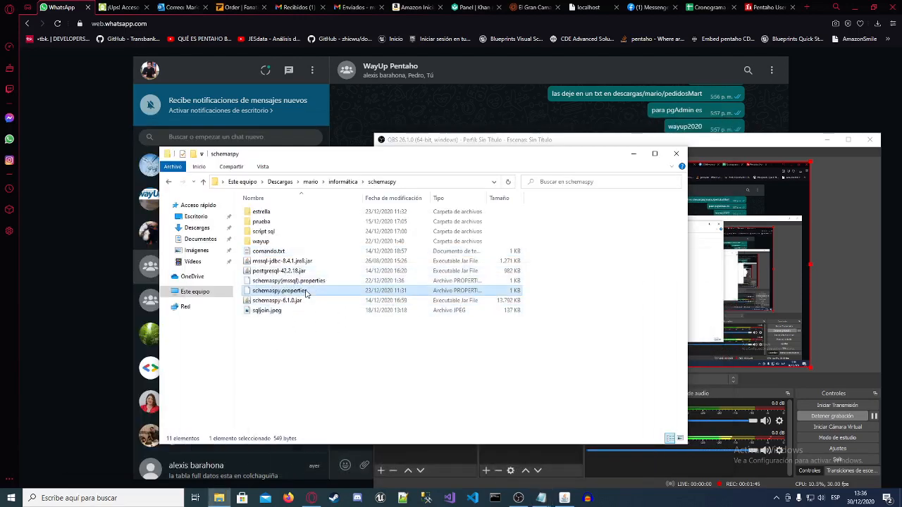
right_click(305, 291)
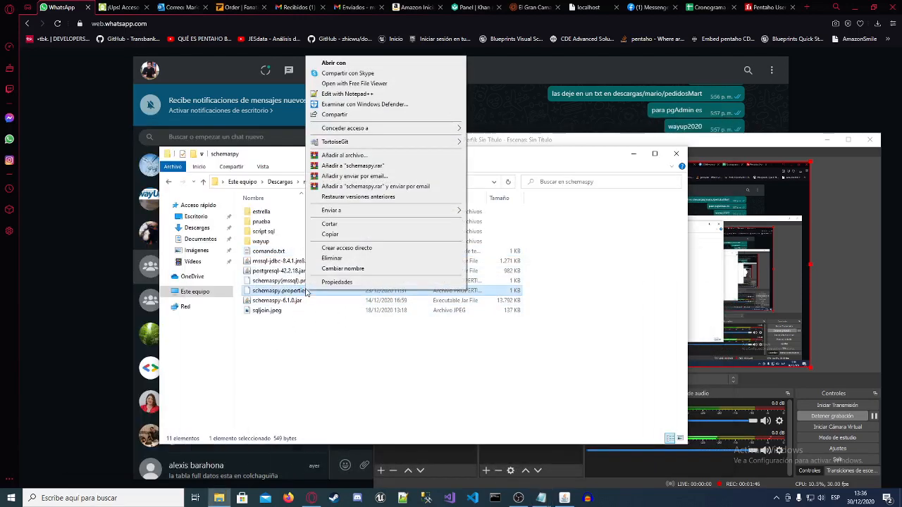
click(349, 94)
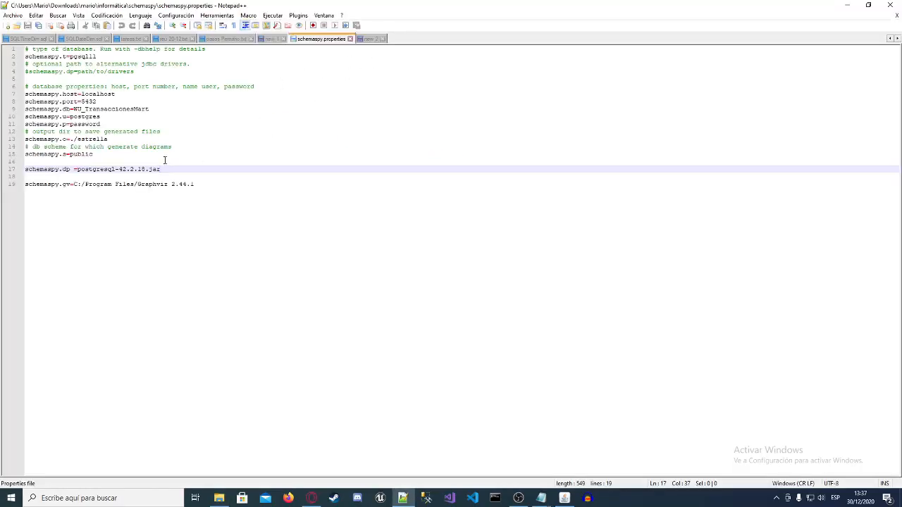
Step: Look through the properties file's output directory, credentials, database, port, host and database type lines
click(201, 142)
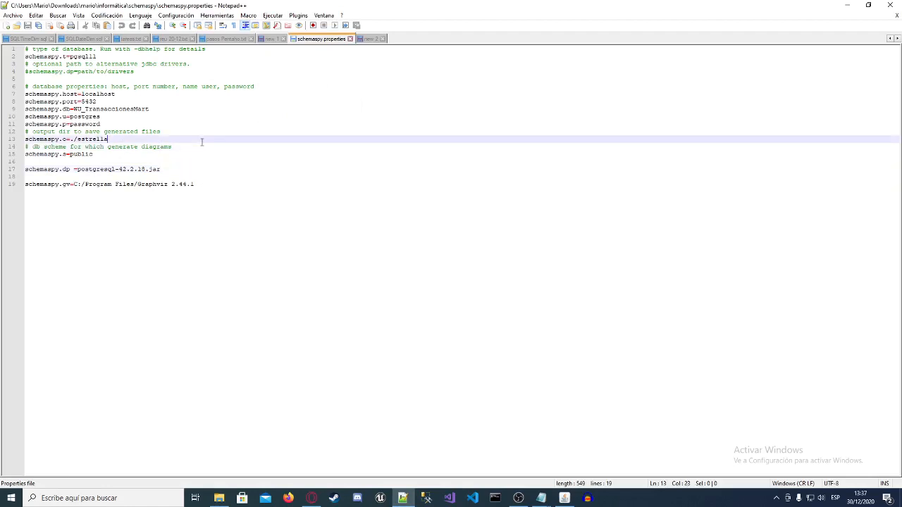
click(162, 122)
click(162, 115)
click(153, 109)
click(160, 101)
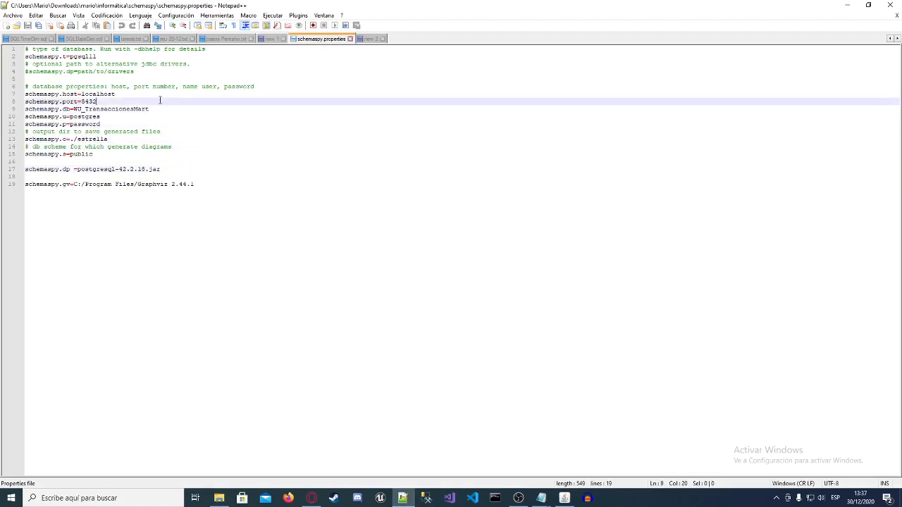
click(141, 94)
click(262, 87)
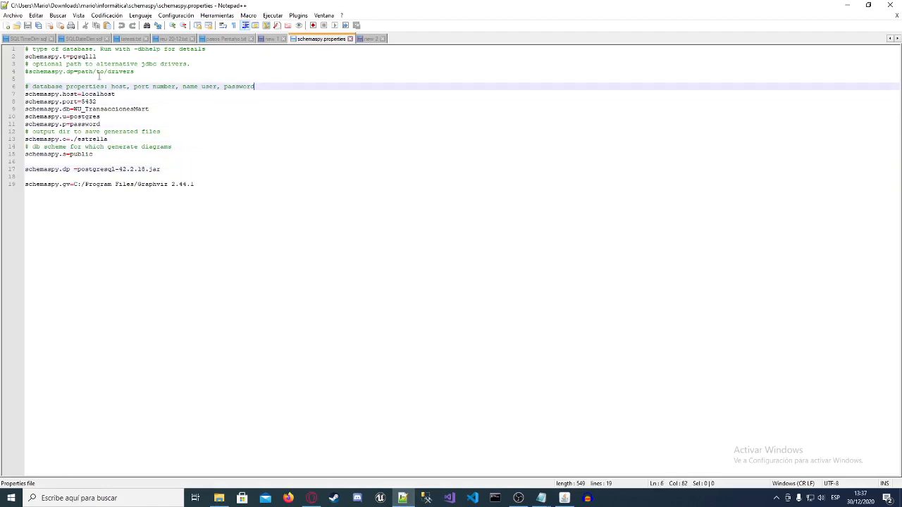
click(144, 64)
click(96, 56)
click(208, 49)
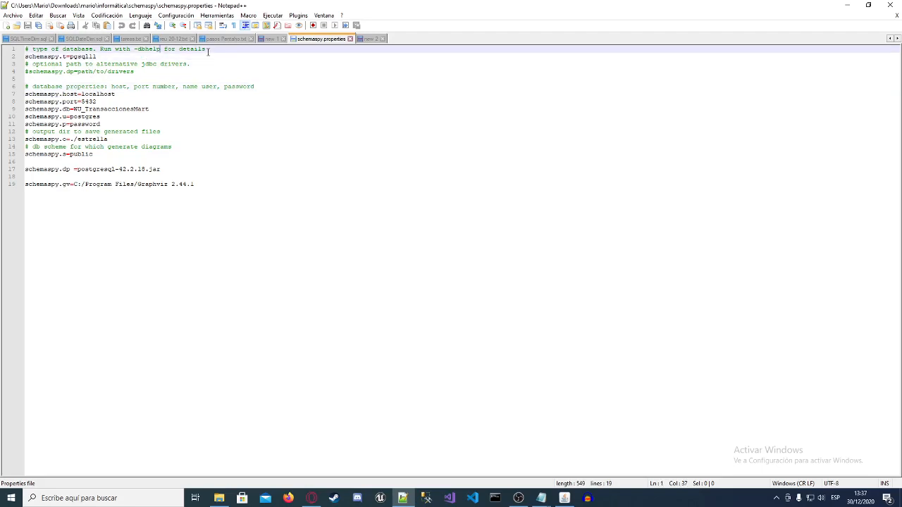
Step: Examine the opening comment about running with -dbhelp for details on database types
drag(210, 51, 135, 52)
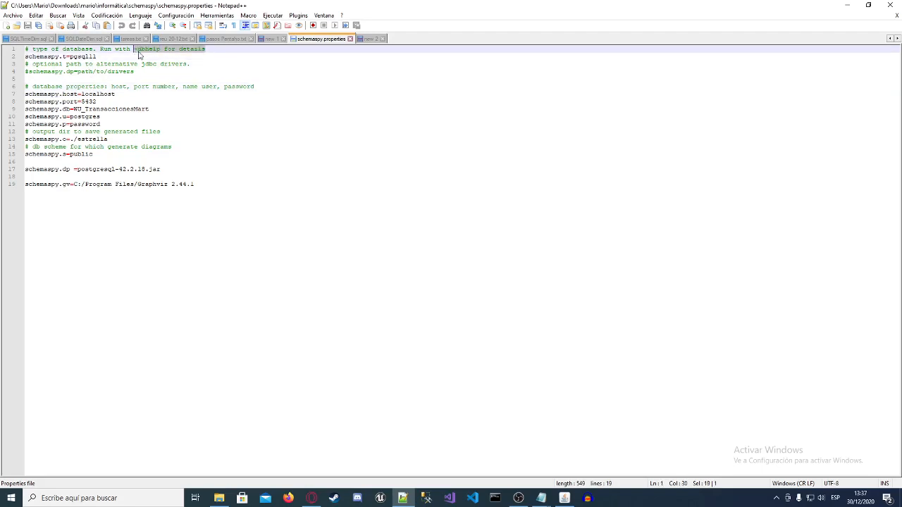
click(139, 52)
click(184, 51)
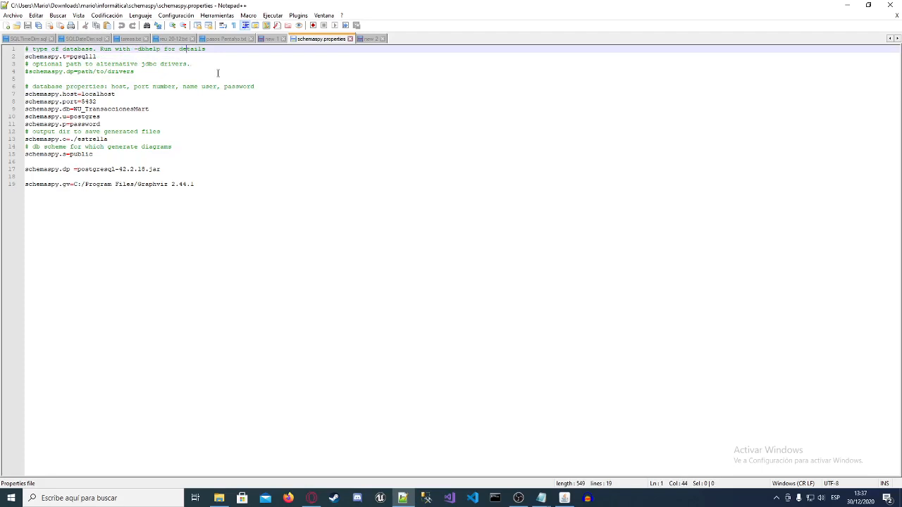
click(216, 59)
click(216, 47)
click(205, 64)
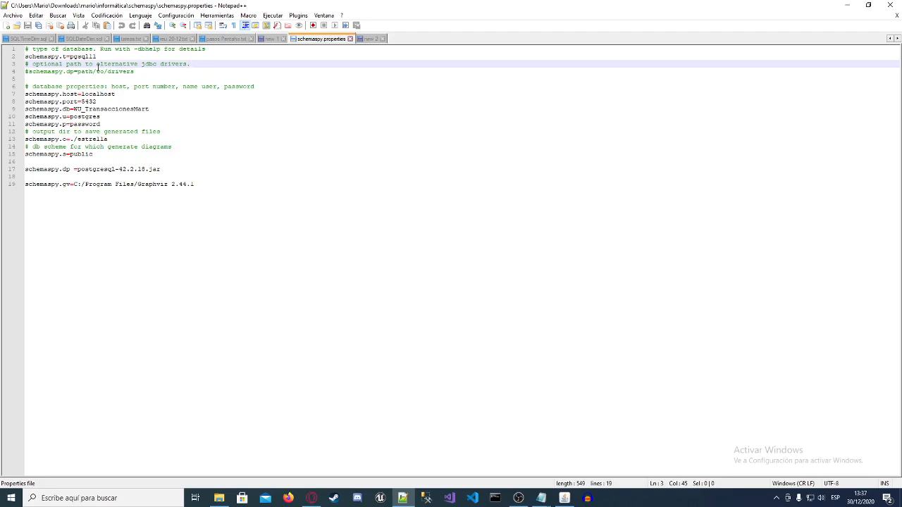
Step: Examine the database type set in the schemaspy.t property
drag(69, 56, 86, 55)
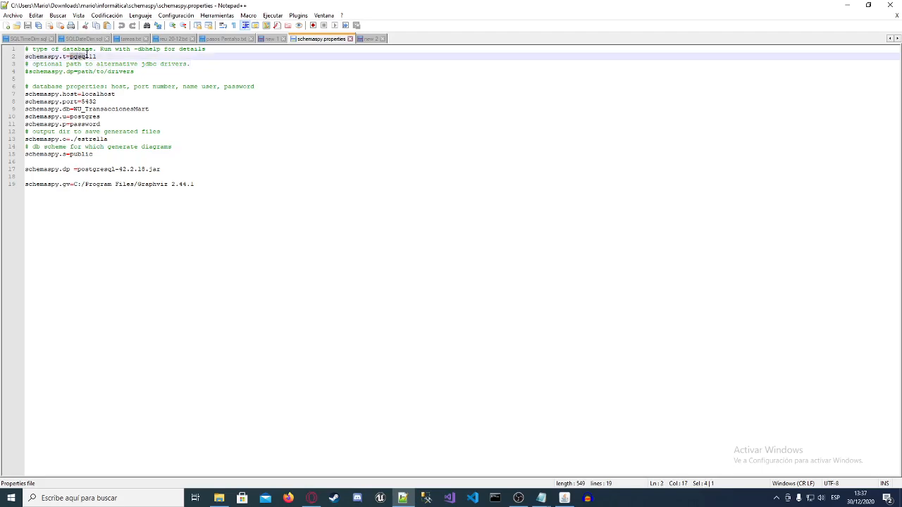
click(110, 56)
drag(70, 57, 86, 57)
click(89, 58)
click(179, 124)
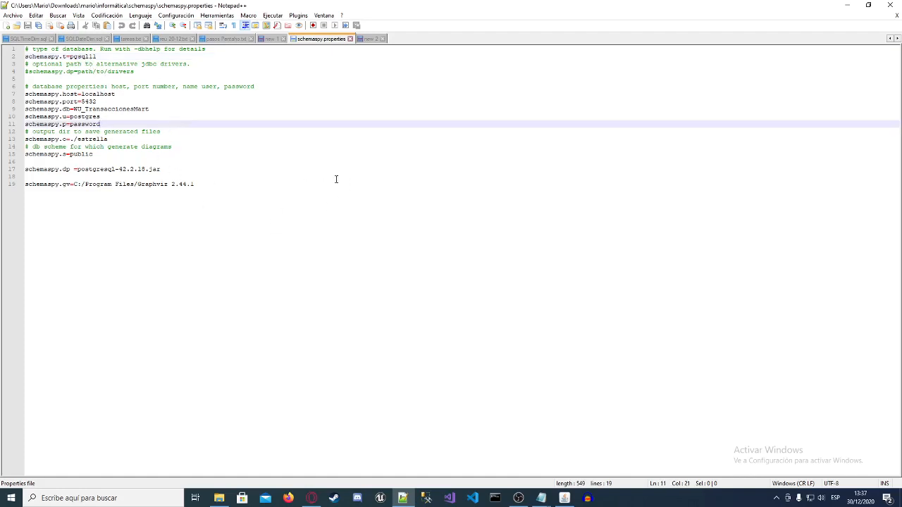
click(90, 57)
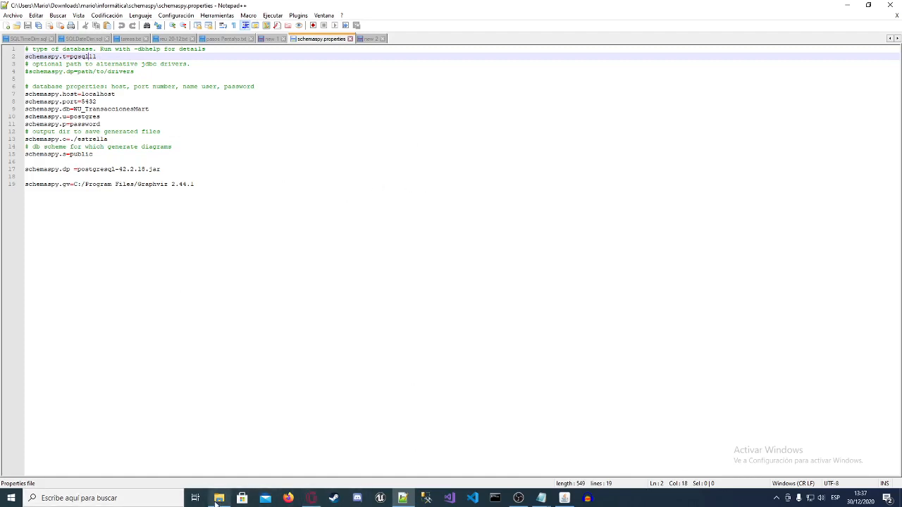
Step: Search Windows for "pg" and launch pgAdmin 4
click(159, 493)
text(pg)
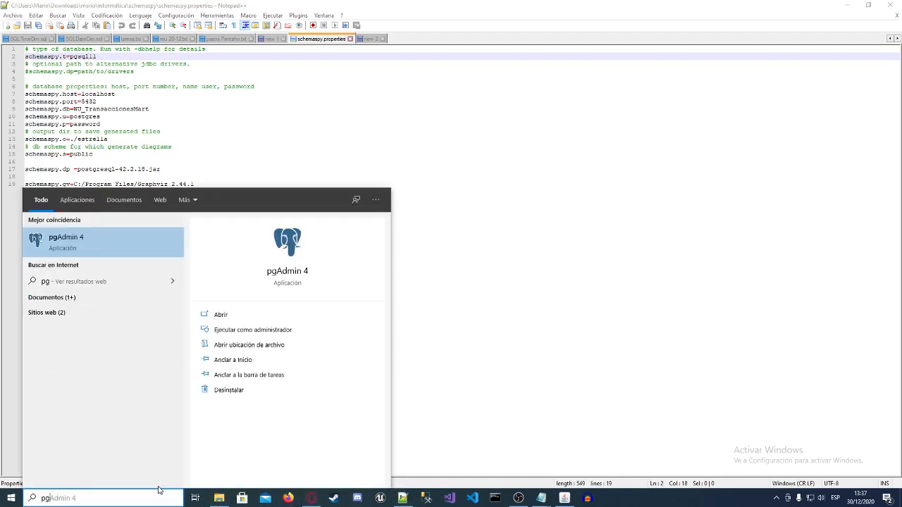
key(Return)
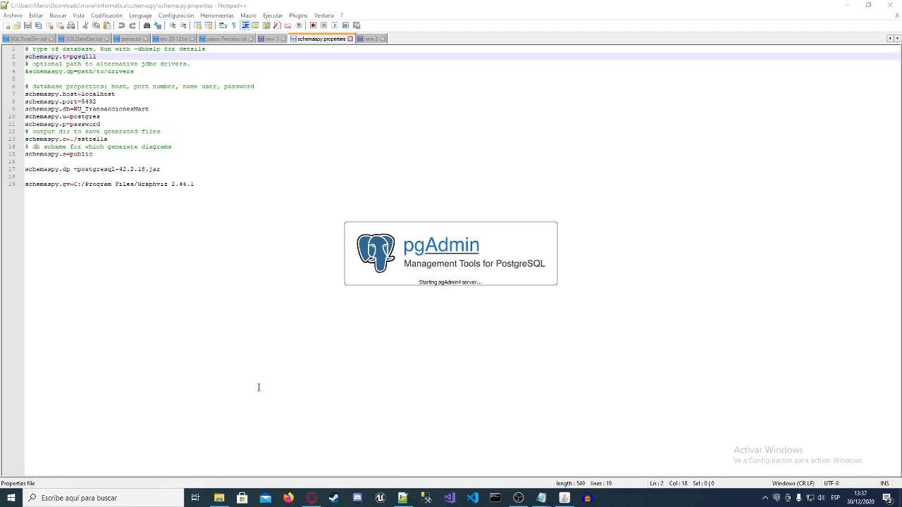
Step: Inspect the version suffix of the schemaspy.t database type while pgAdmin starts
click(104, 57)
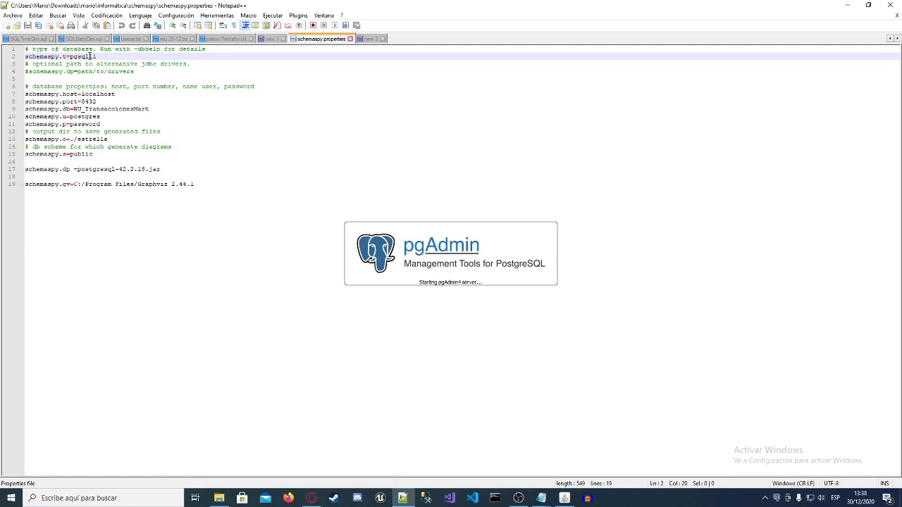
click(107, 72)
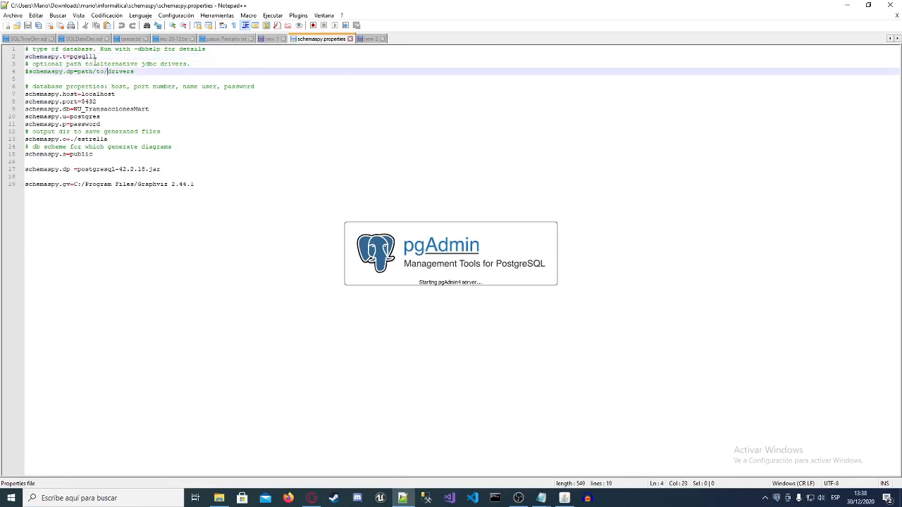
click(91, 58)
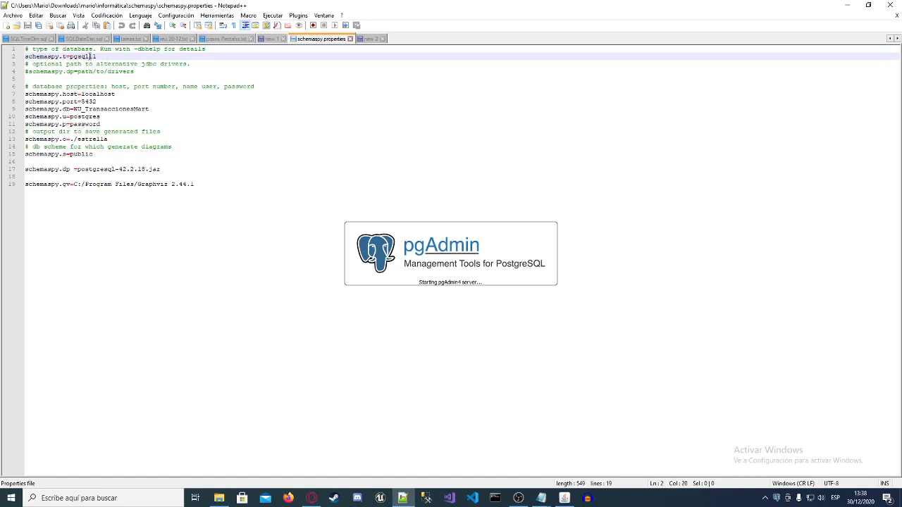
drag(87, 56, 100, 56)
click(100, 56)
triple_click(96, 57)
click(92, 60)
drag(69, 56, 95, 61)
click(92, 61)
Step: Review the JDBC driver, database, user, output directory and password lines of the properties file
click(139, 171)
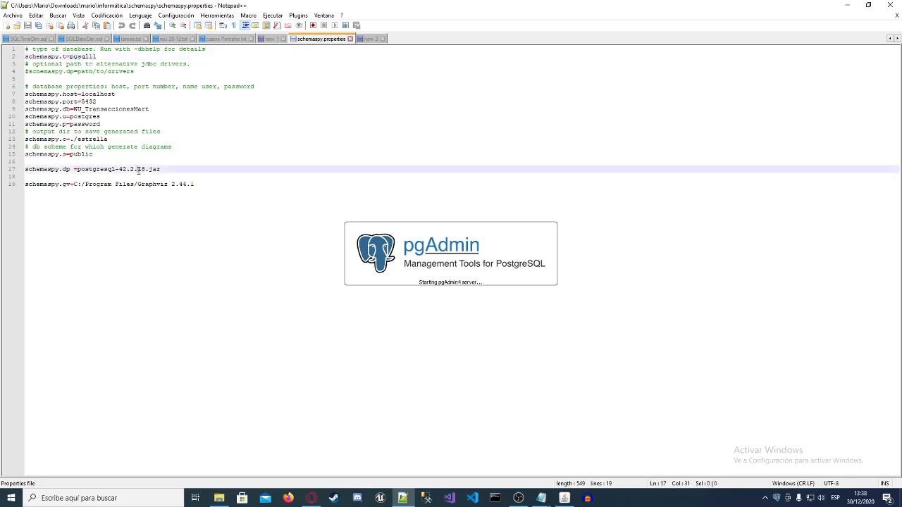
click(143, 124)
click(146, 110)
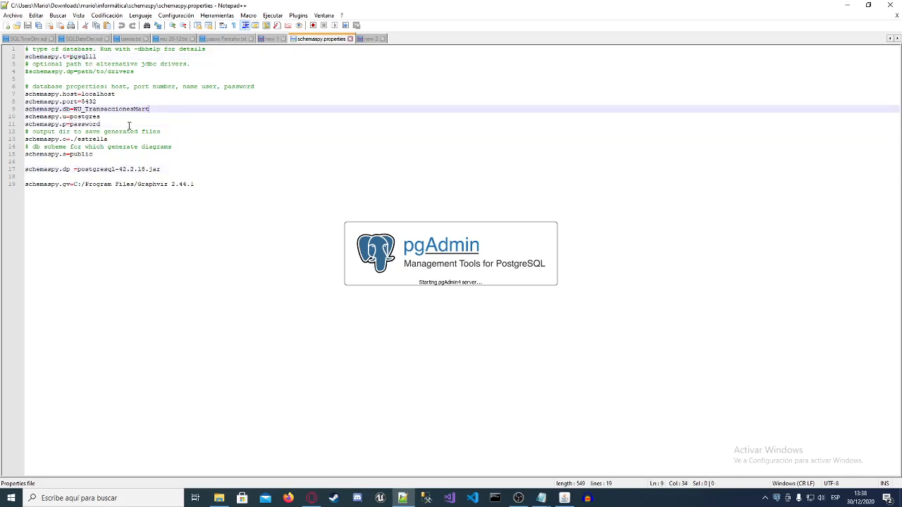
click(122, 119)
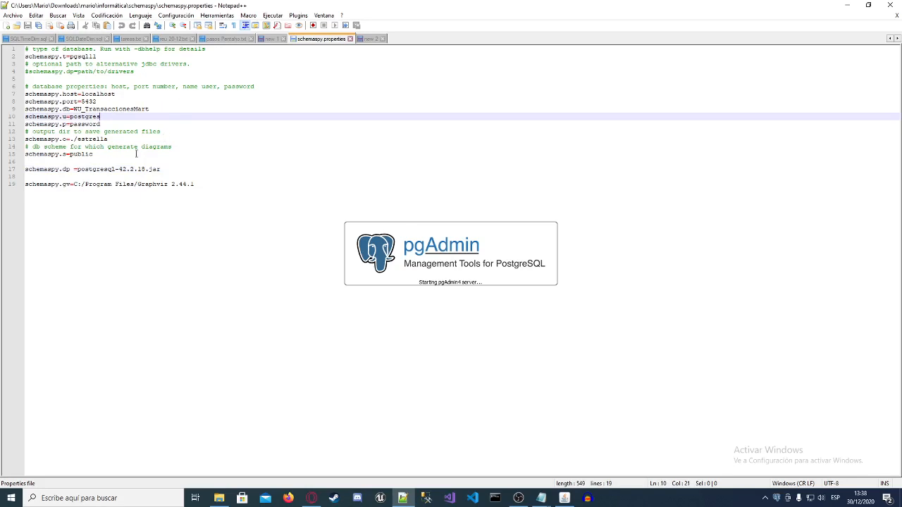
click(141, 139)
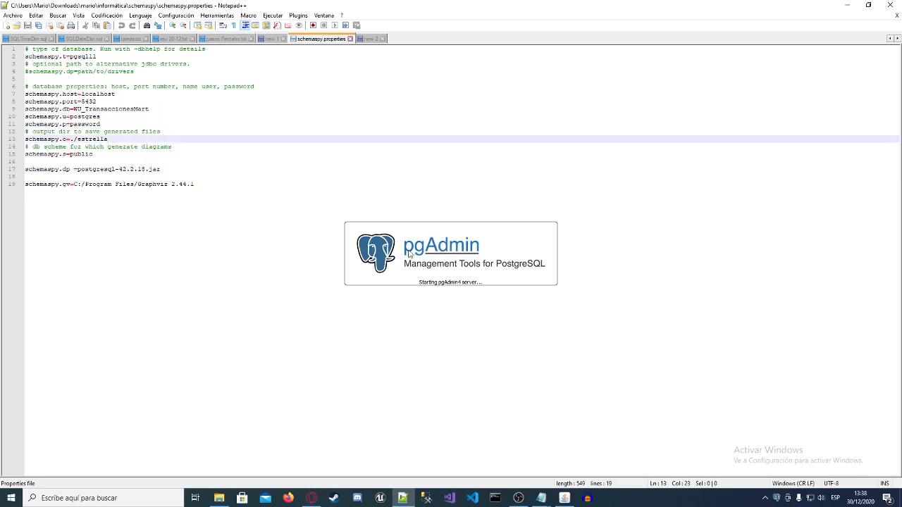
click(144, 131)
click(144, 124)
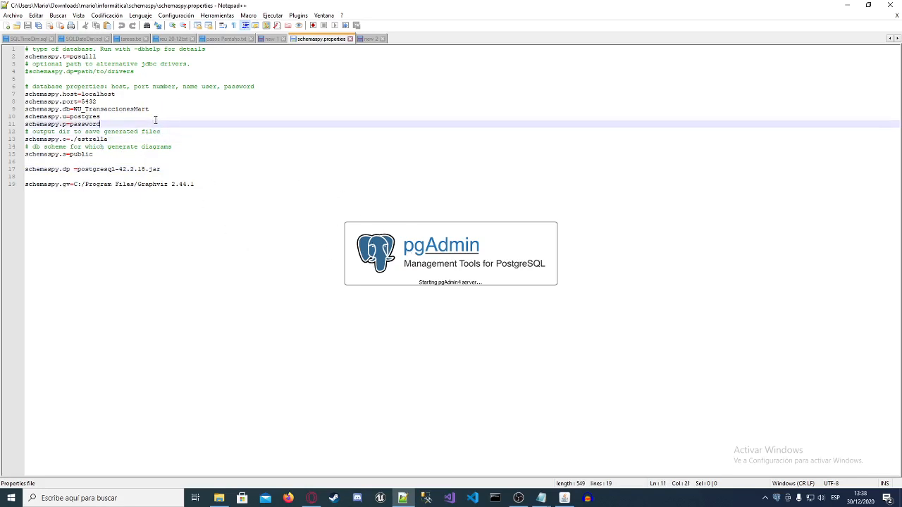
Step: Examine the database name in schemaspy.db, and check the user, host and port properties
click(148, 109)
drag(73, 109, 149, 109)
click(164, 109)
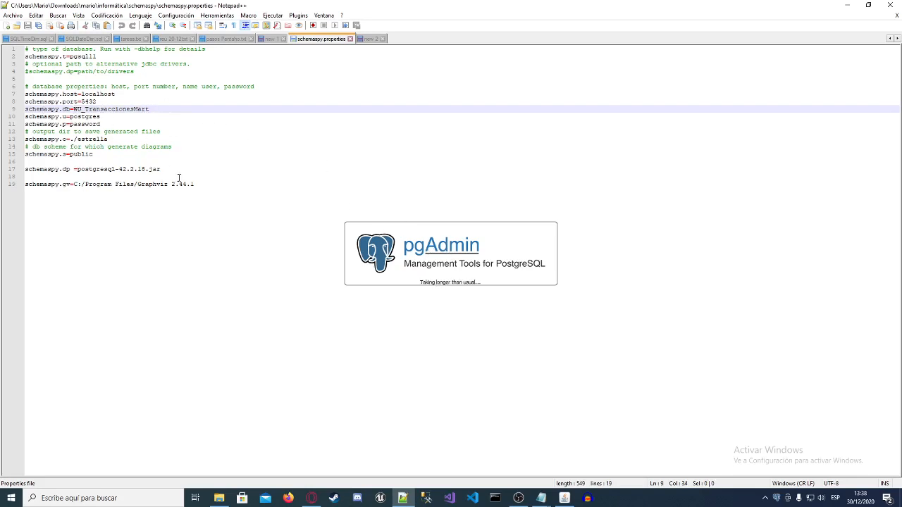
click(70, 117)
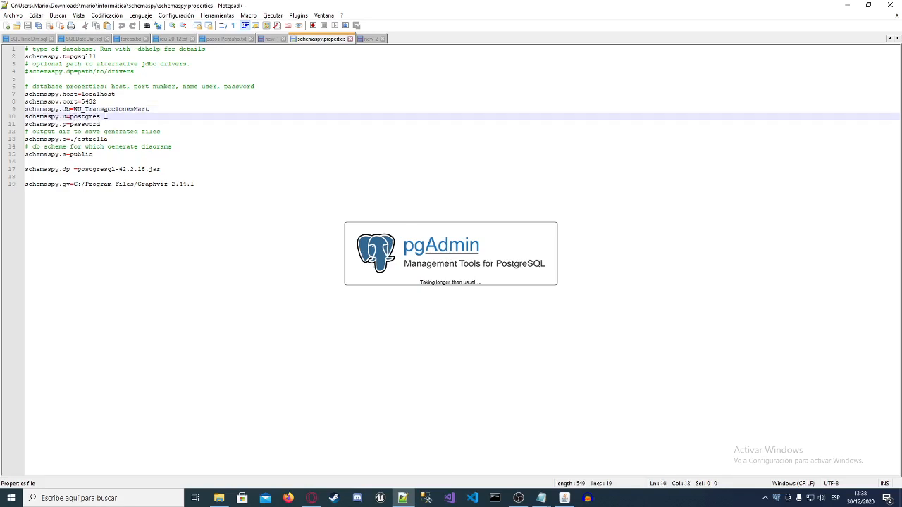
click(119, 95)
click(100, 103)
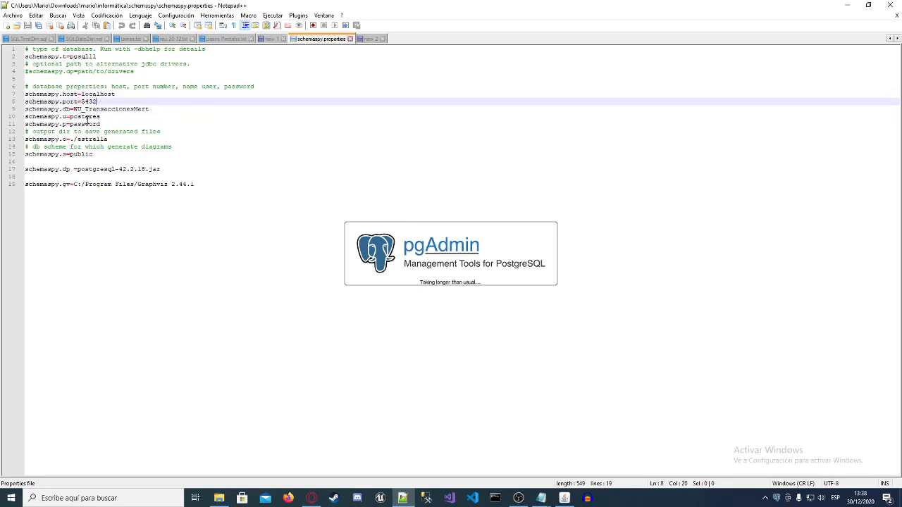
Step: Review the database name, user and password lines of schemaspy.properties
click(119, 116)
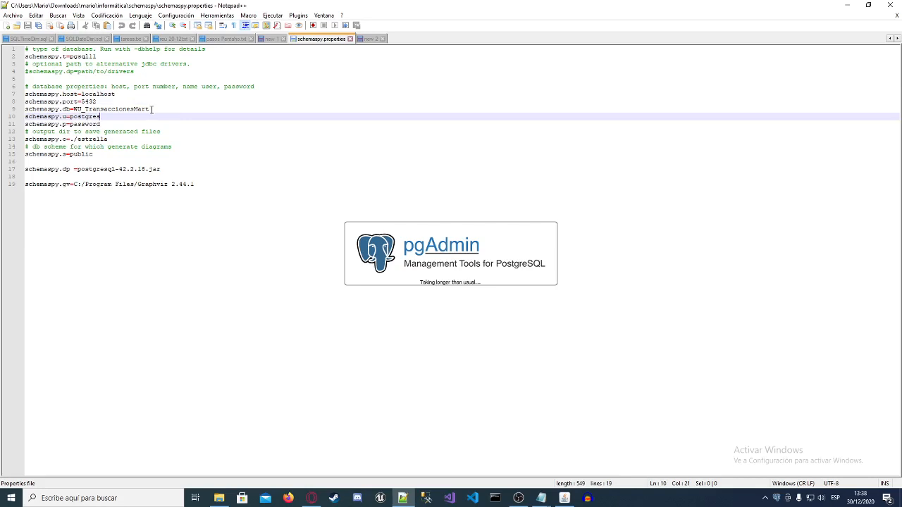
click(155, 109)
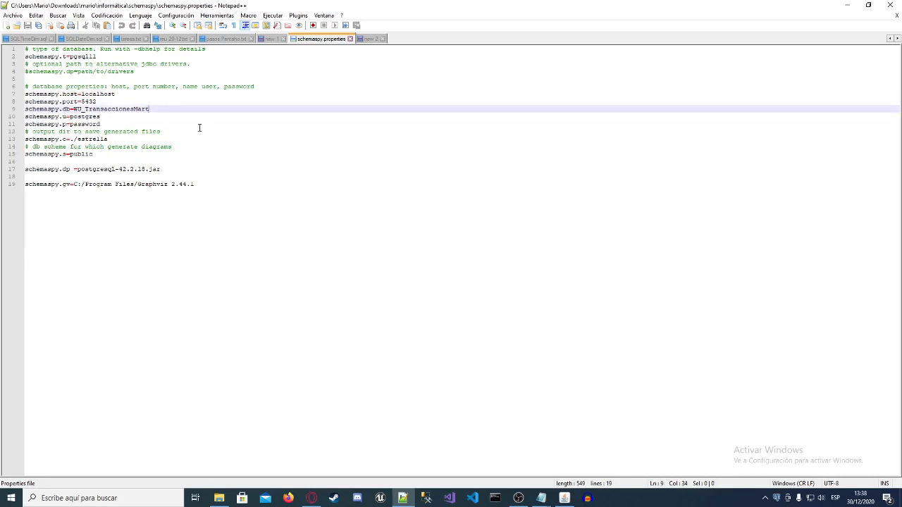
click(64, 117)
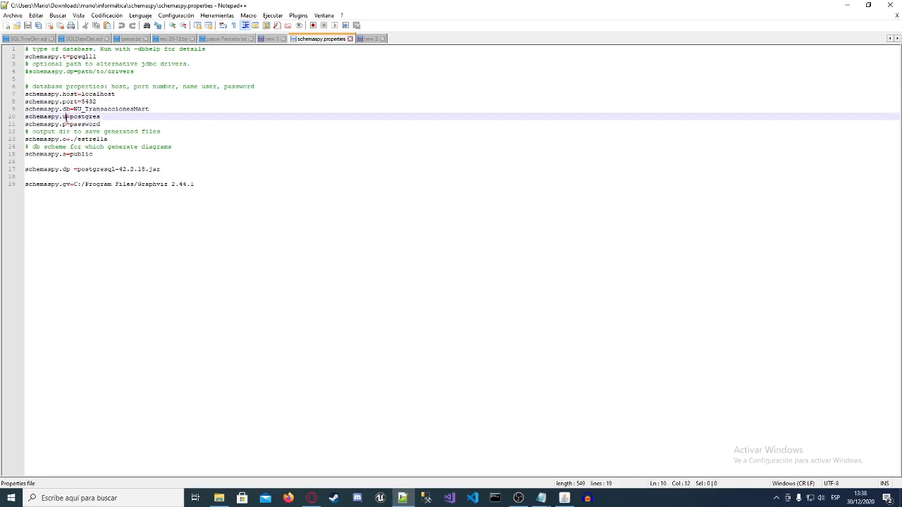
click(88, 124)
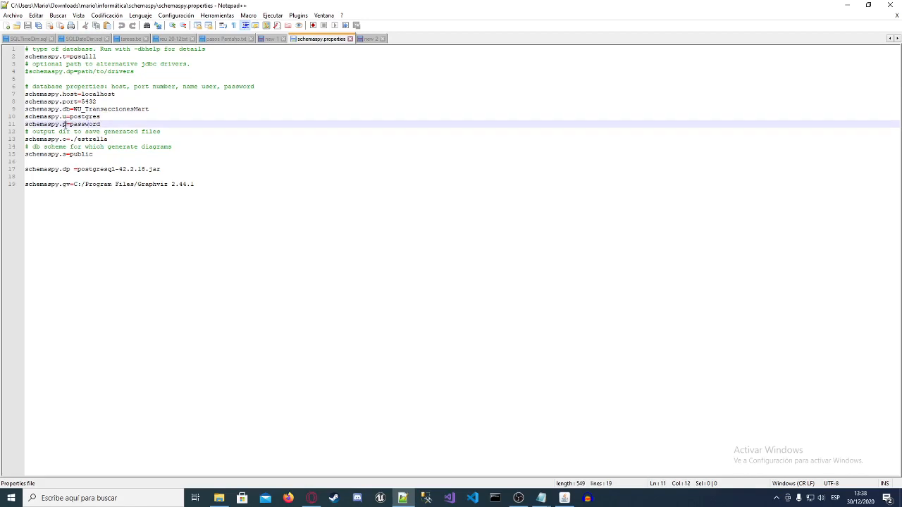
click(124, 115)
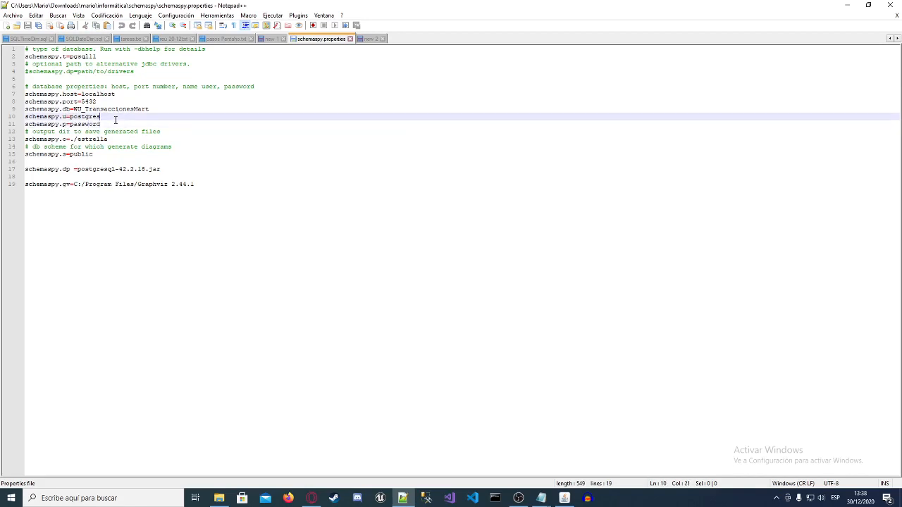
Step: Examine the schemaspy.o output directory line, which sets where the generated files are saved
click(131, 138)
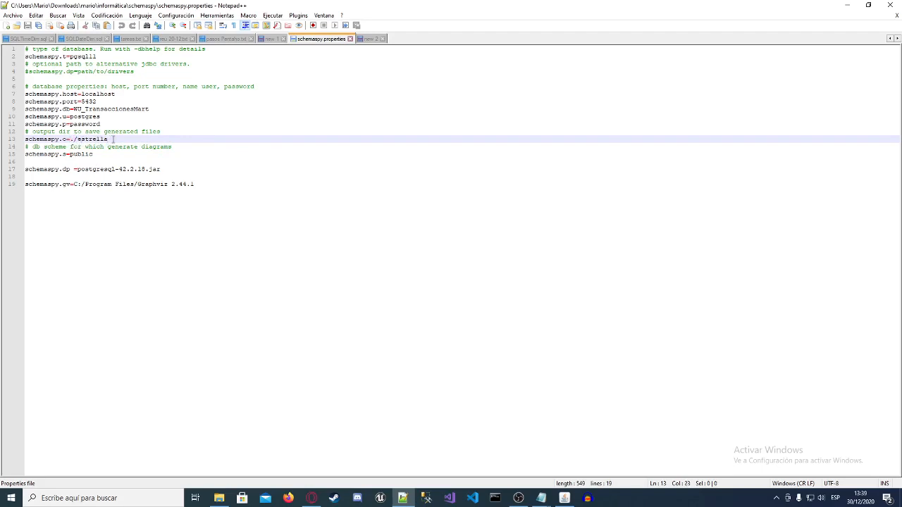
mouse_move(113, 139)
mouse_down()
mouse_move(90, 139)
mouse_move(109, 138)
mouse_up()
click(73, 138)
click(129, 141)
click(185, 147)
click(126, 139)
click(114, 139)
Step: Inspect the schemaspy.s value that selects the database schema for the diagrams
click(104, 152)
drag(72, 154, 100, 153)
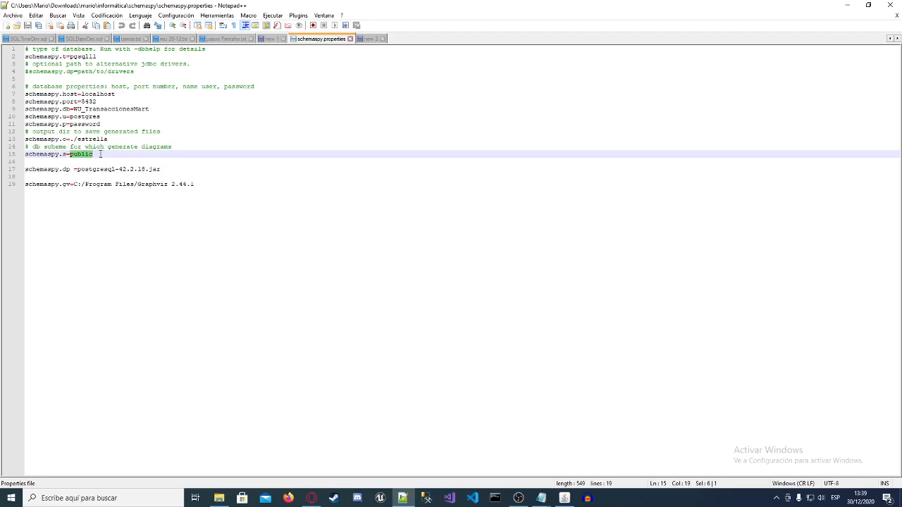
click(101, 152)
drag(91, 154, 70, 154)
click(106, 154)
Step: Examine the schemaspy.dp line and its PostgreSQL JDBC driver file name
double_click(64, 170)
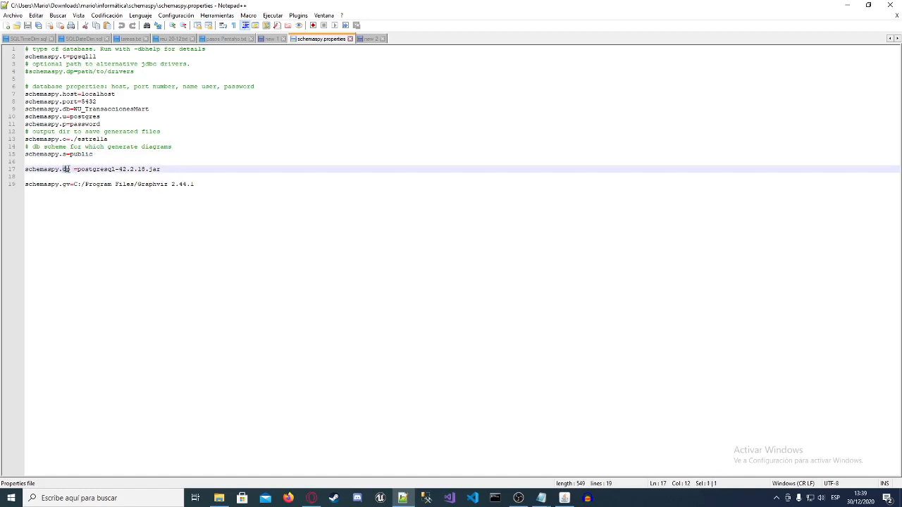
click(79, 172)
drag(78, 170, 169, 169)
click(181, 170)
Step: Check the schemaspy.gv line and the Graphviz folder in its path
click(39, 184)
click(62, 183)
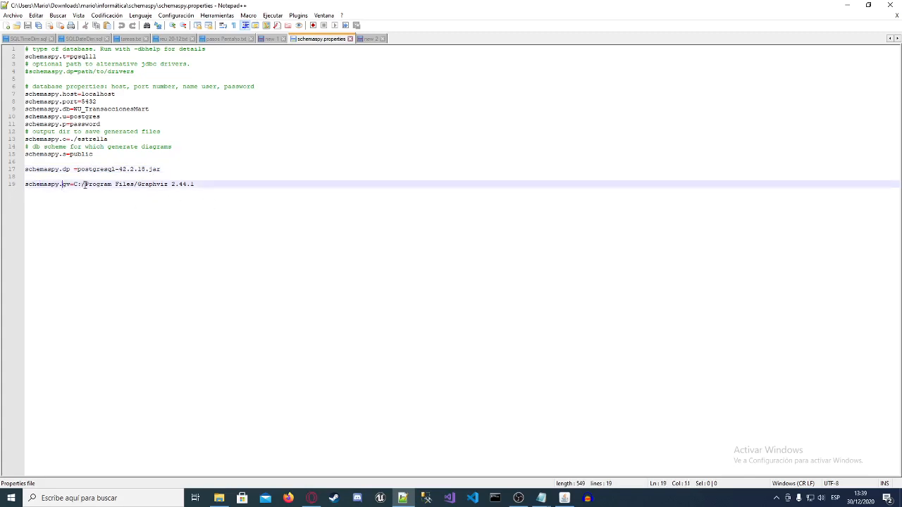
click(198, 184)
drag(138, 184, 211, 185)
click(198, 188)
Step: Minimize the Notepad++, schemaspy folder and OBS windows, and bring up Command Prompt over pgAdmin
click(846, 5)
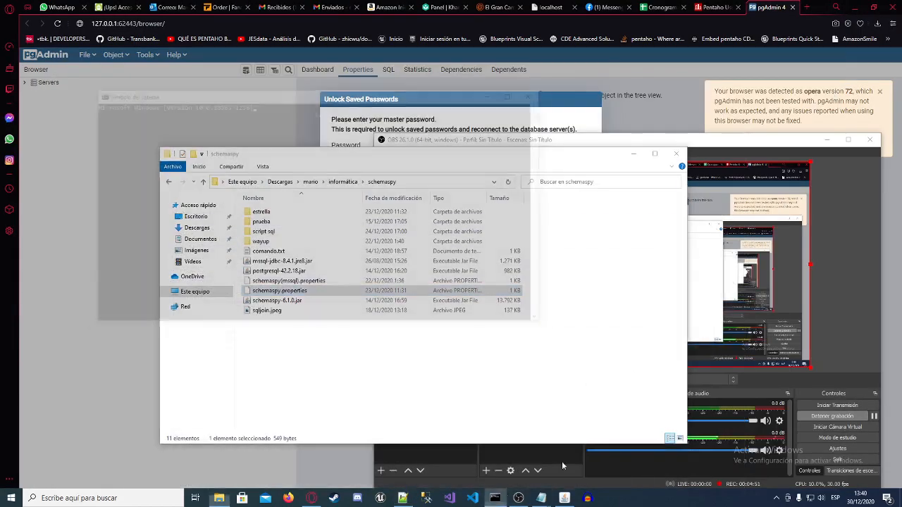
click(495, 498)
click(488, 166)
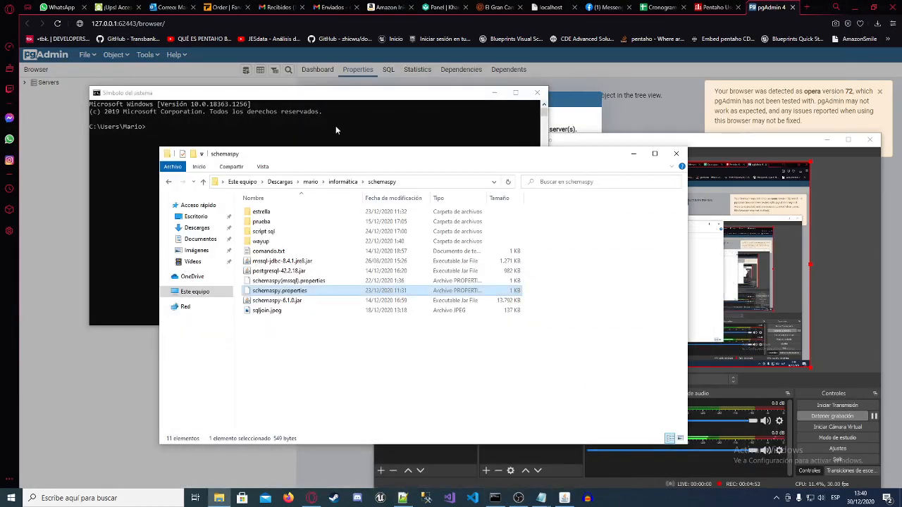
click(335, 125)
click(567, 289)
click(634, 154)
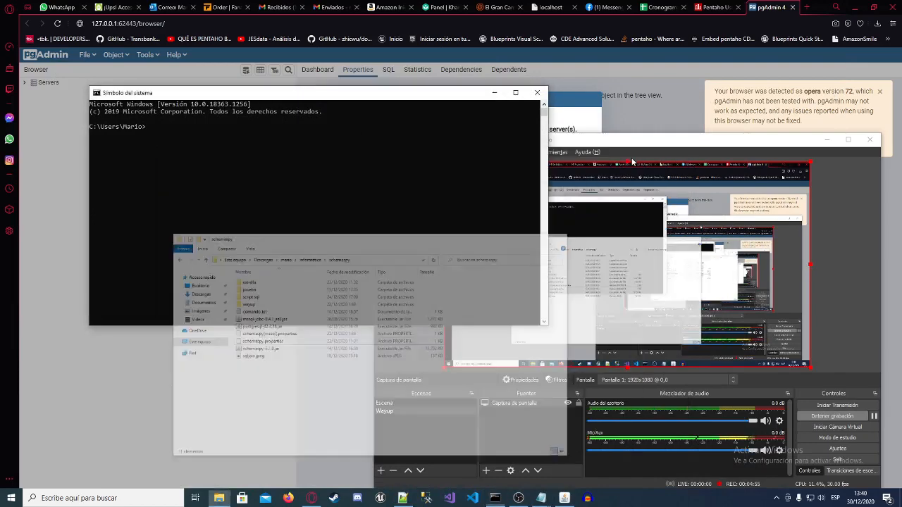
click(827, 141)
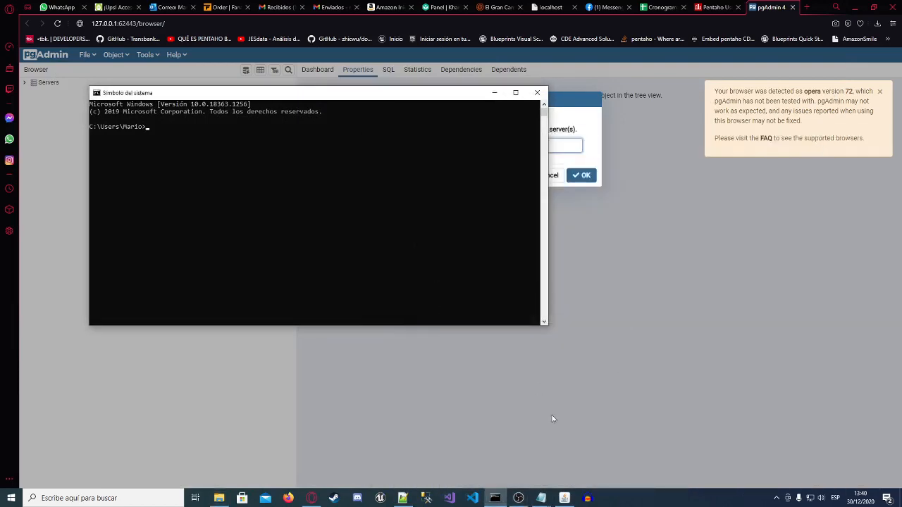
Step: Switch to pgAdmin, unlock it with the master password, and connect to the PostgreSQL 11 server with the database user's password
click(561, 211)
click(486, 147)
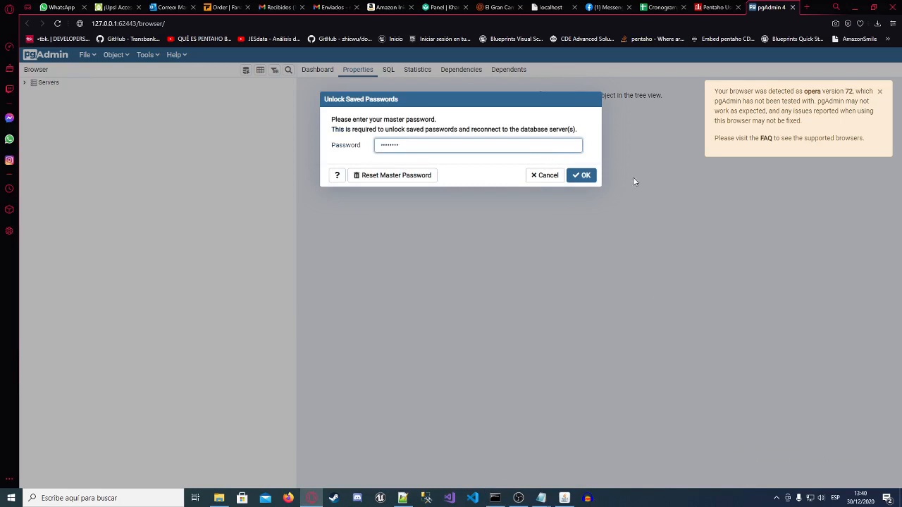
click(582, 177)
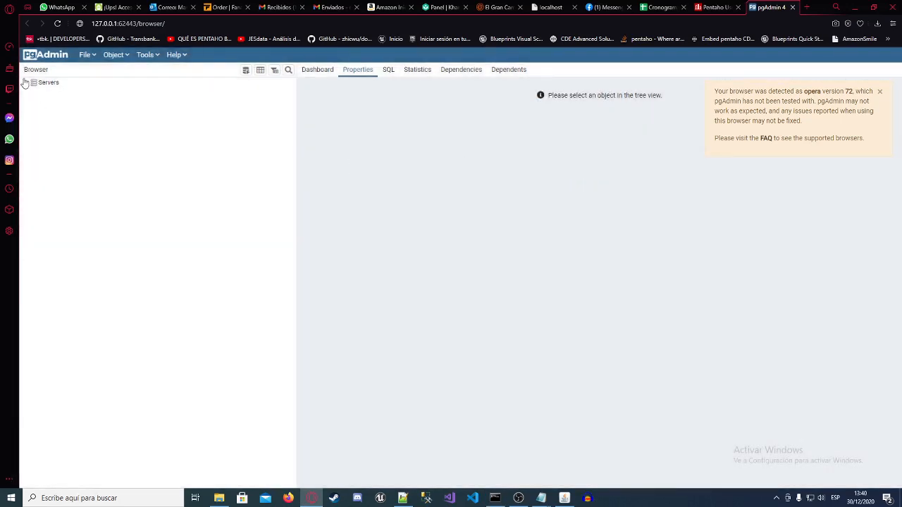
click(26, 82)
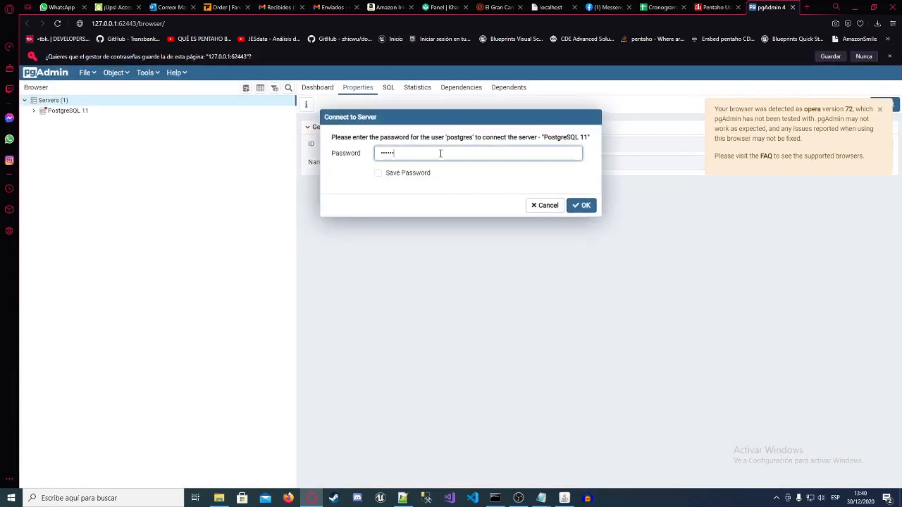
click(583, 205)
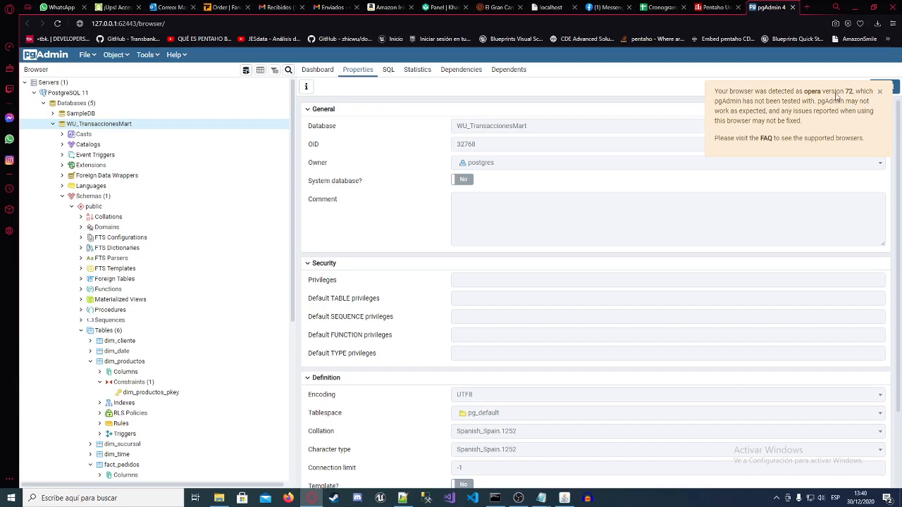
Step: Dismiss the unsupported browser warning and examine the object tree of the WU_TransaccionesMart database
click(880, 93)
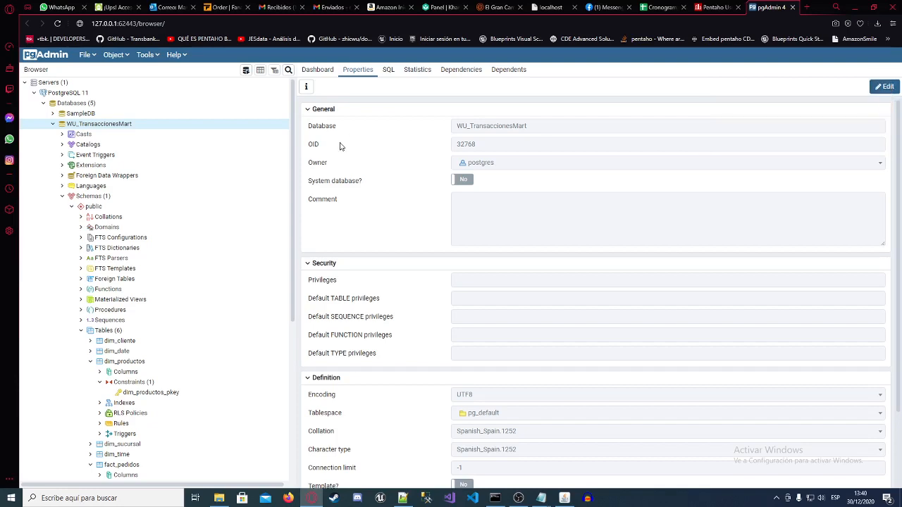
scroll(138, 254, down, 5)
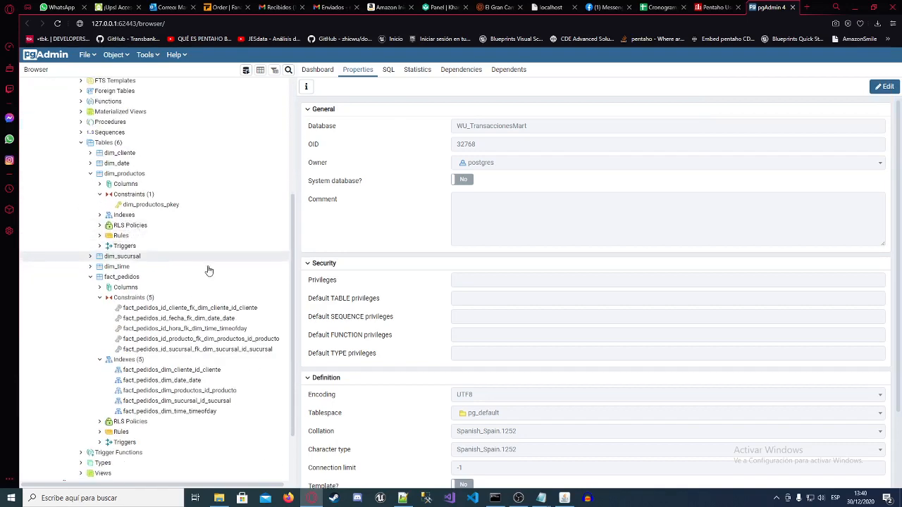
scroll(190, 282, down, 2)
scroll(123, 242, up, 7)
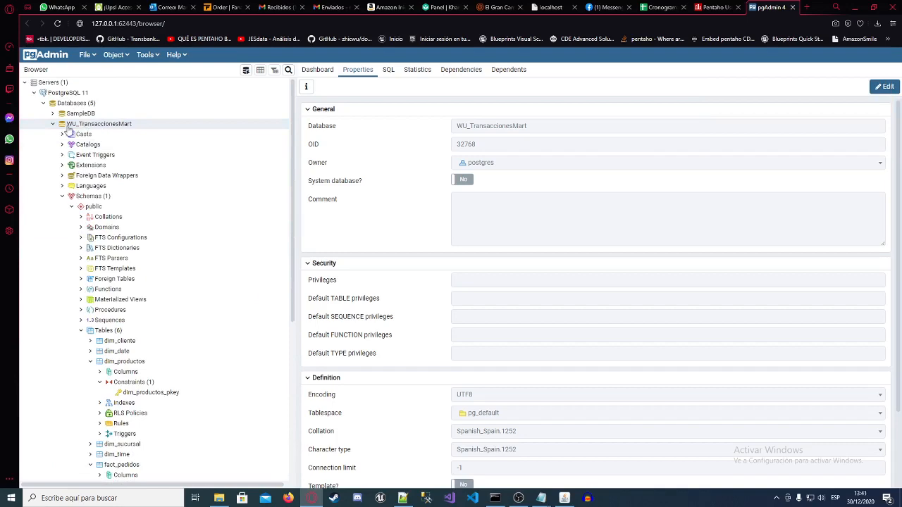
scroll(143, 221, down, 3)
scroll(123, 233, down, 3)
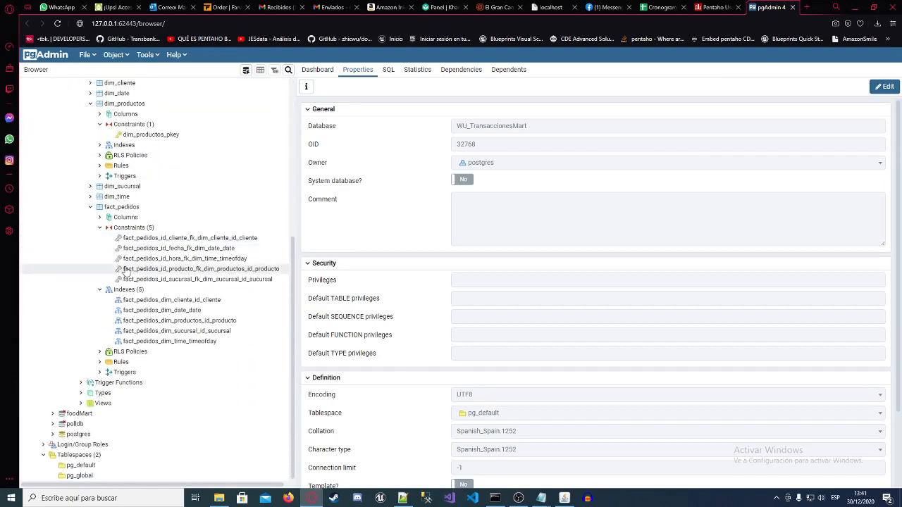
scroll(116, 238, up, 4)
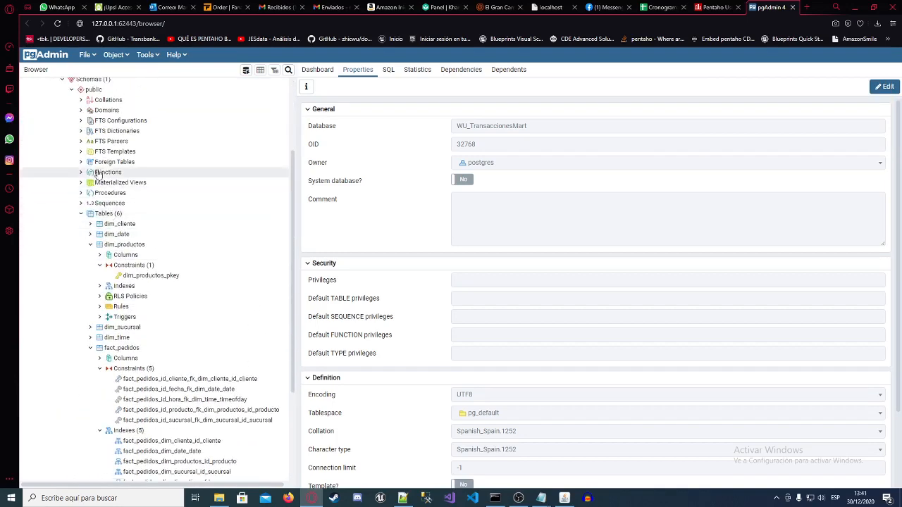
Step: View the public schema and dim_time table properties, collapsing the dim_productos and fact_pedidos tables in the tree
click(93, 89)
scroll(181, 277, down, 2)
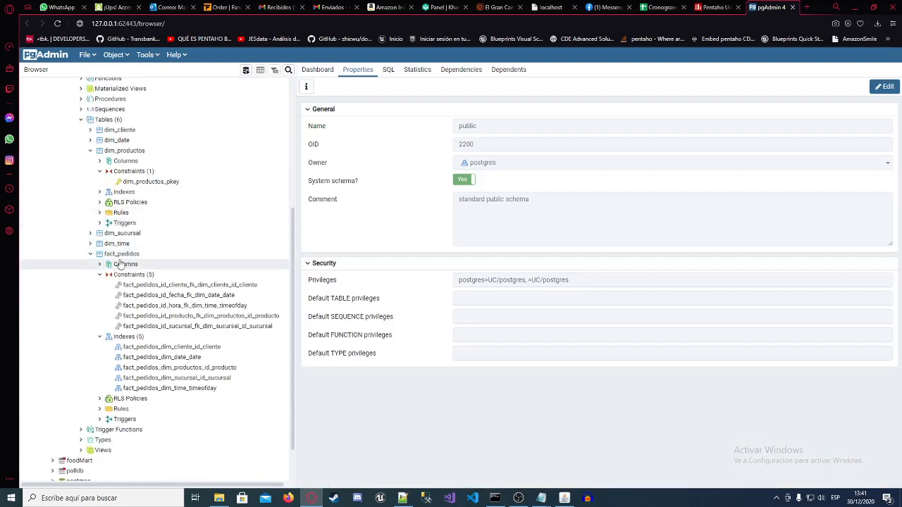
click(90, 155)
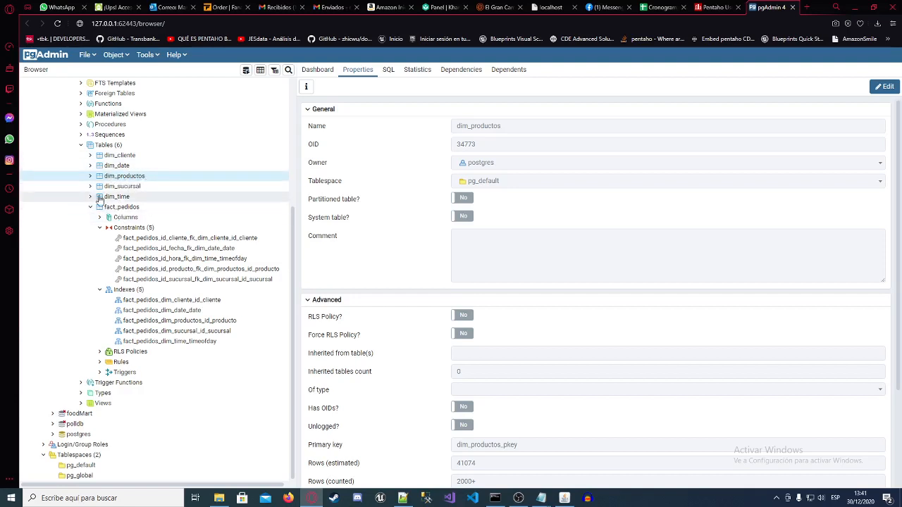
click(130, 197)
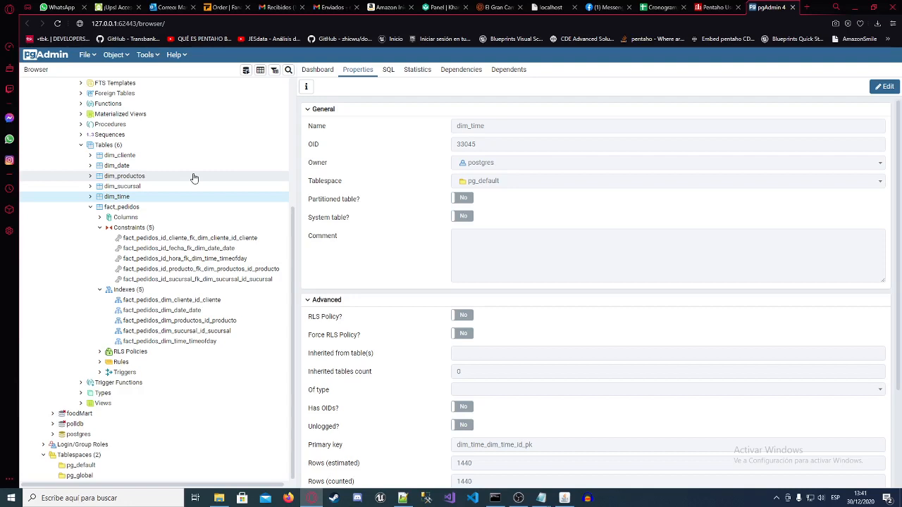
click(90, 211)
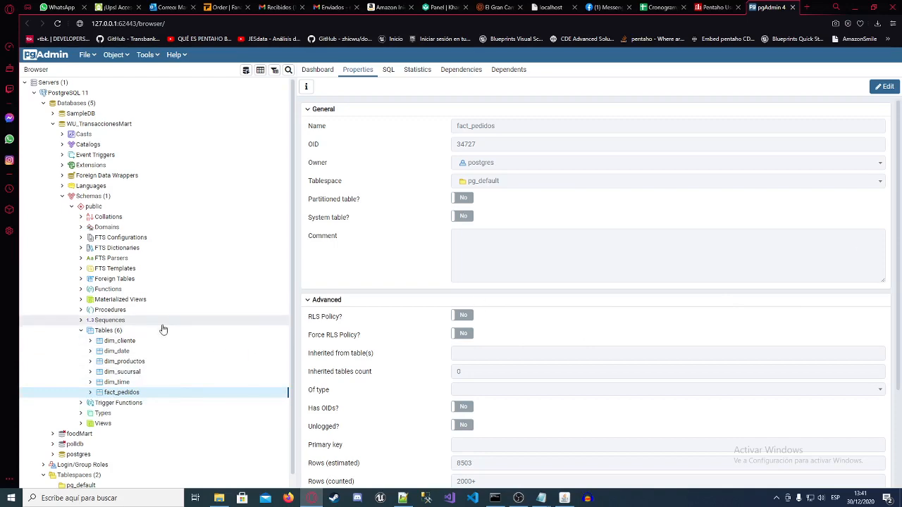
Step: Expand the fact_pedidos table and inspect its client foreign key, client index and column list
scroll(155, 359, down, 1)
click(92, 380)
scroll(125, 377, down, 4)
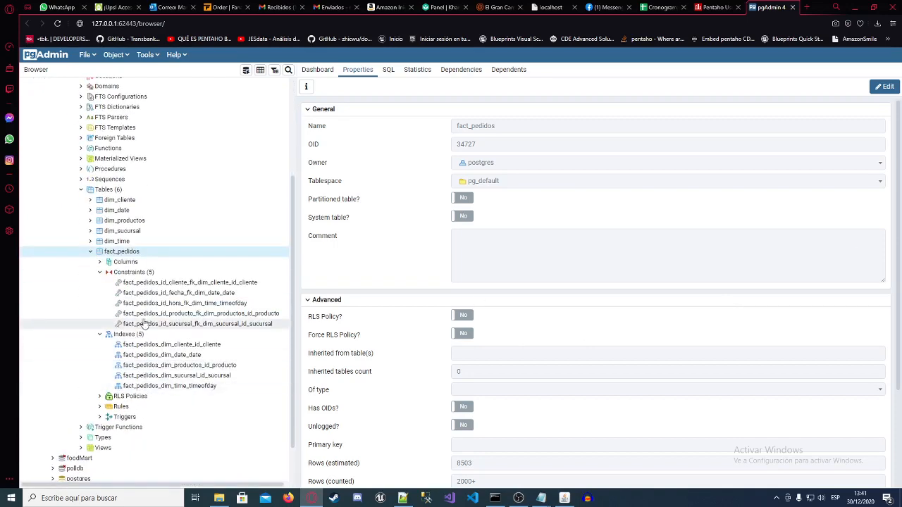
click(176, 293)
click(161, 283)
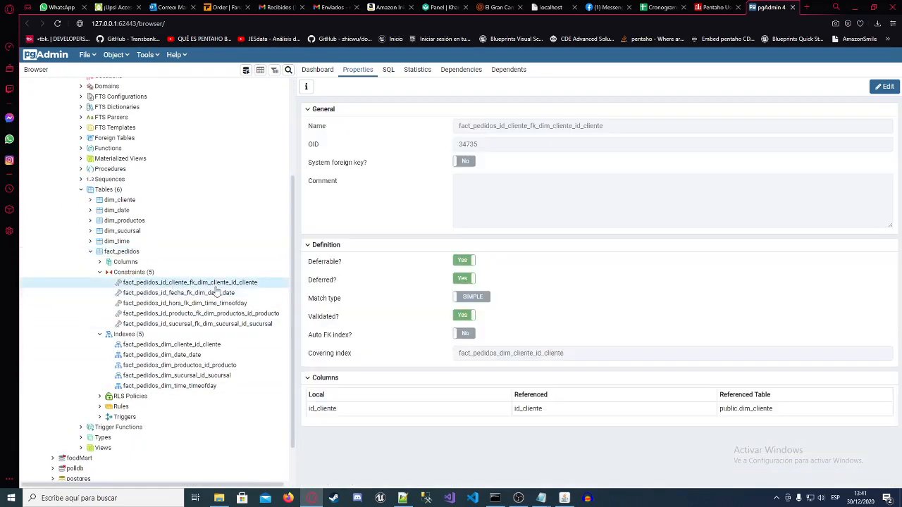
click(172, 344)
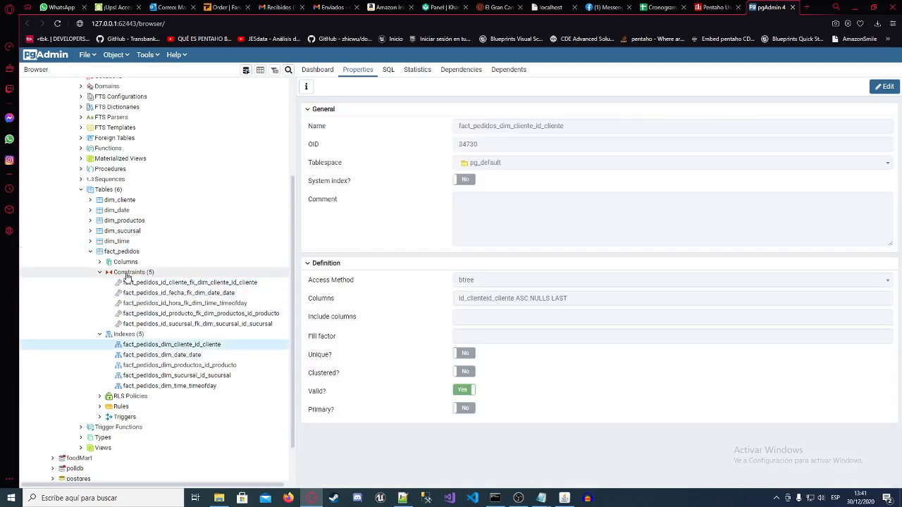
click(101, 263)
click(101, 262)
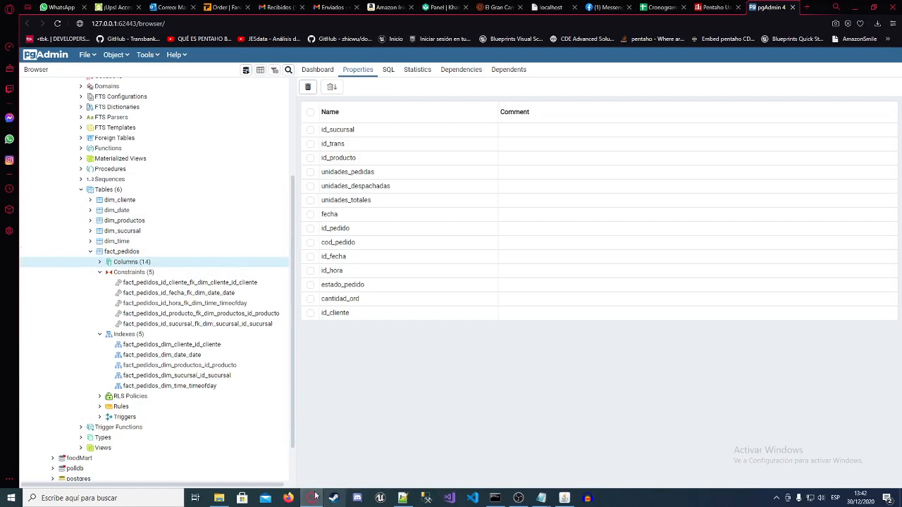
Step: In Command Prompt, change to the schemaspy folder with cd and its path copied from File Explorer, and list its contents with dir
click(219, 498)
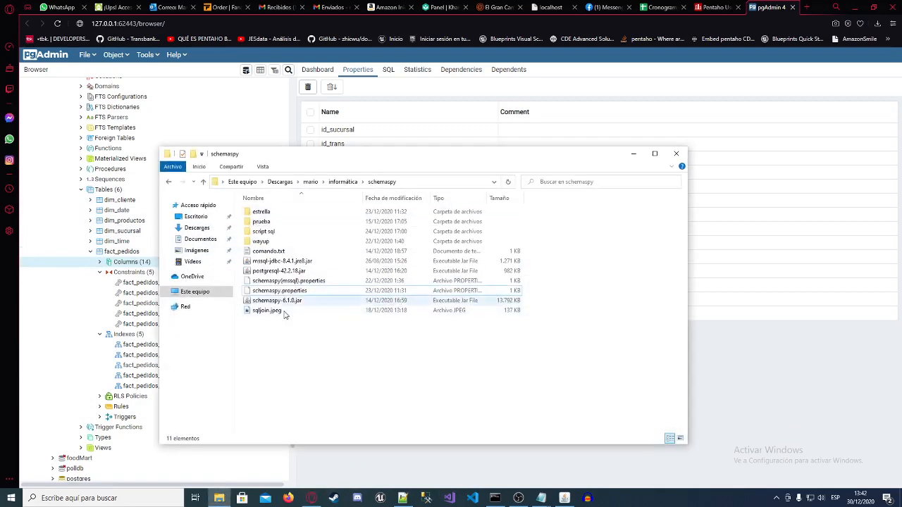
click(495, 499)
drag(344, 102, 509, 236)
text(cd)
click(427, 182)
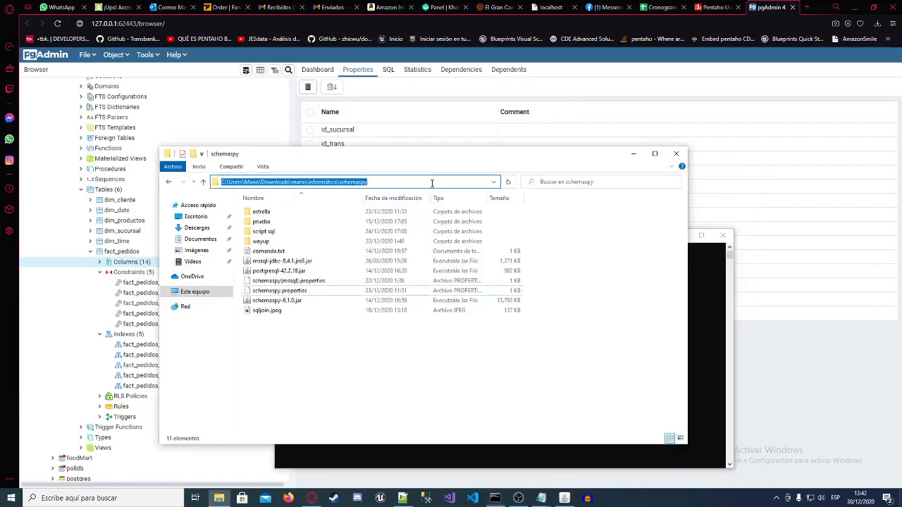
click(427, 182)
drag(428, 182, 222, 181)
key(ctrl+c)
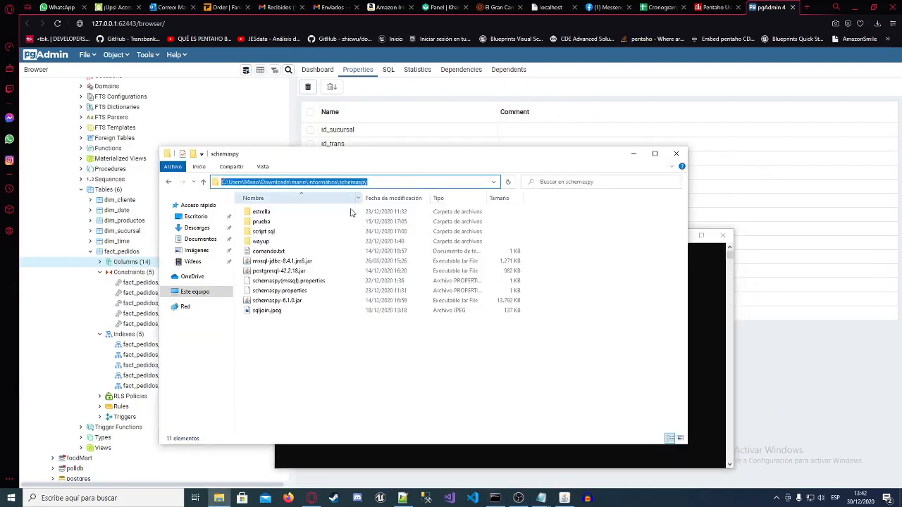
click(472, 348)
key(ctrl+v)
key(Return)
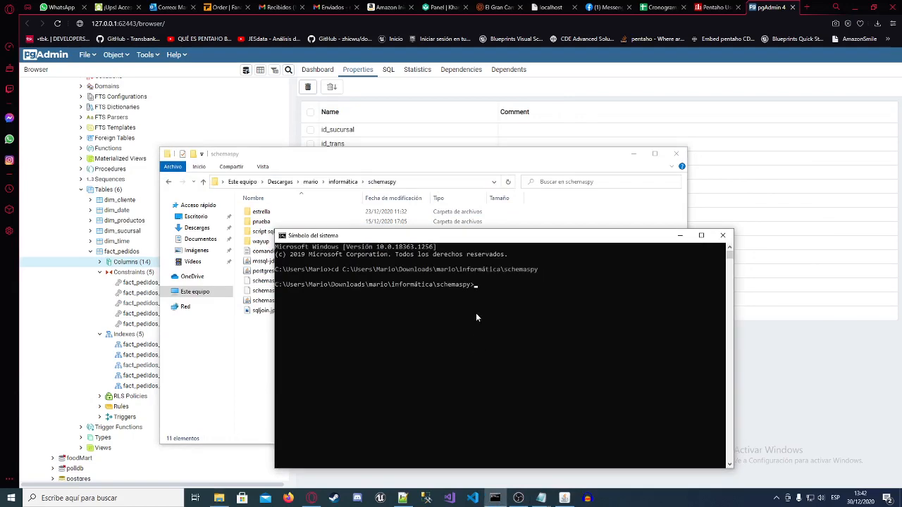
key(Return)
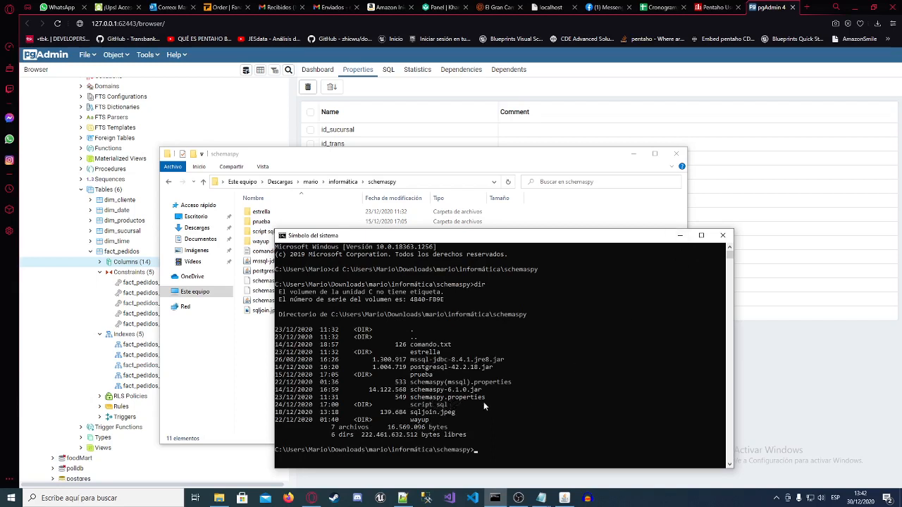
Step: Copy the command java -jar schemaspy-6.1.0.jar -vizjs from the open comando.txt file in Notepad
click(680, 235)
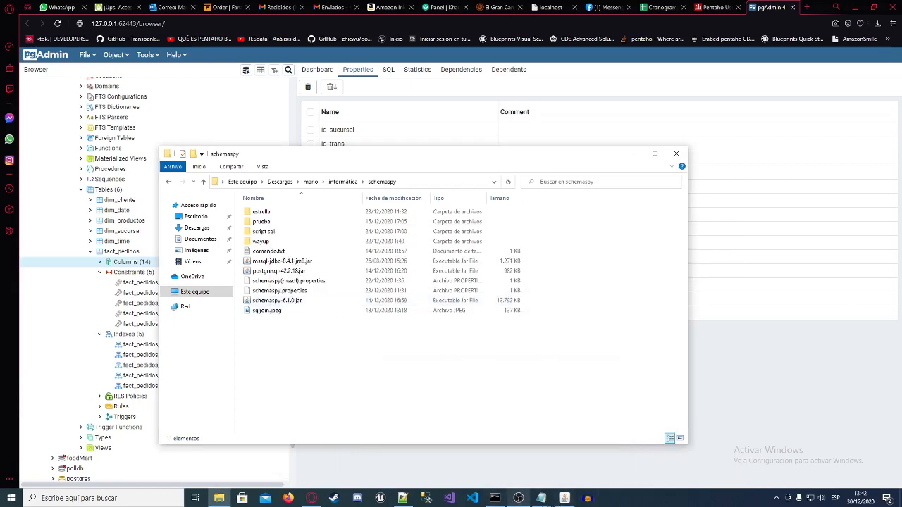
mouse_move(541, 502)
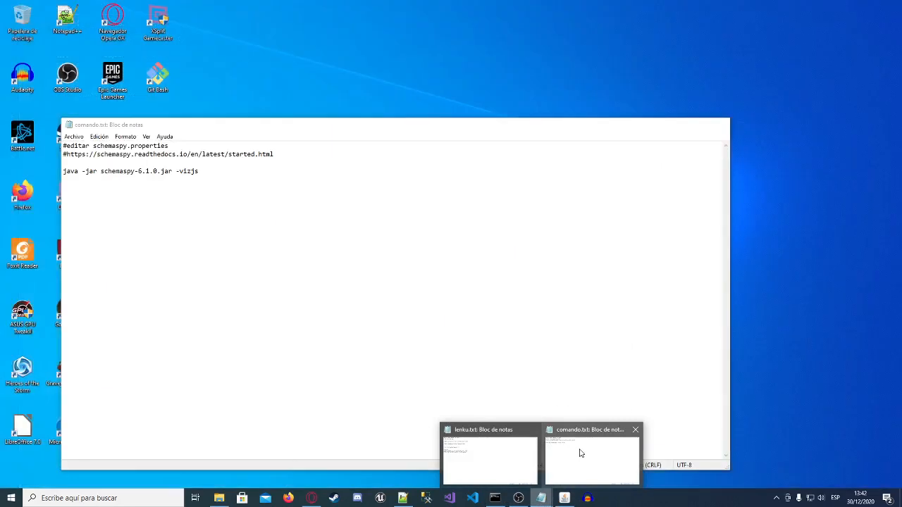
click(581, 453)
drag(210, 171, 59, 174)
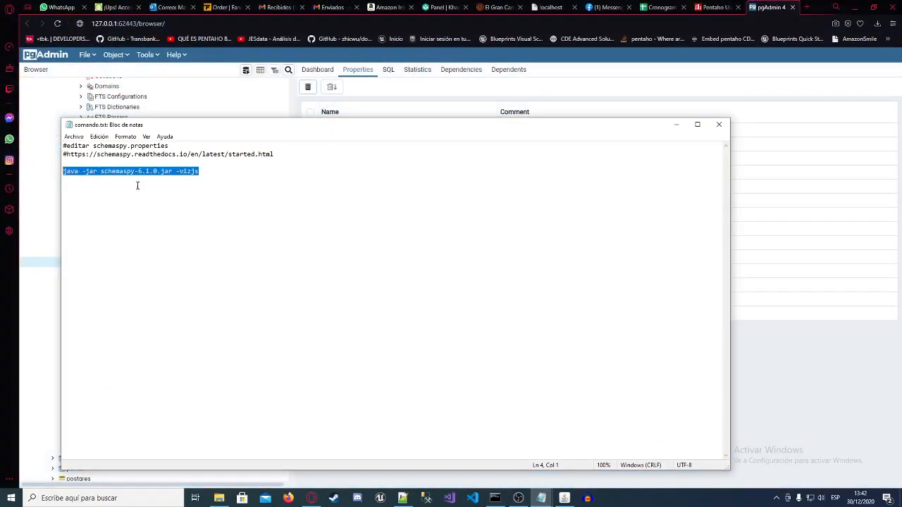
click(676, 125)
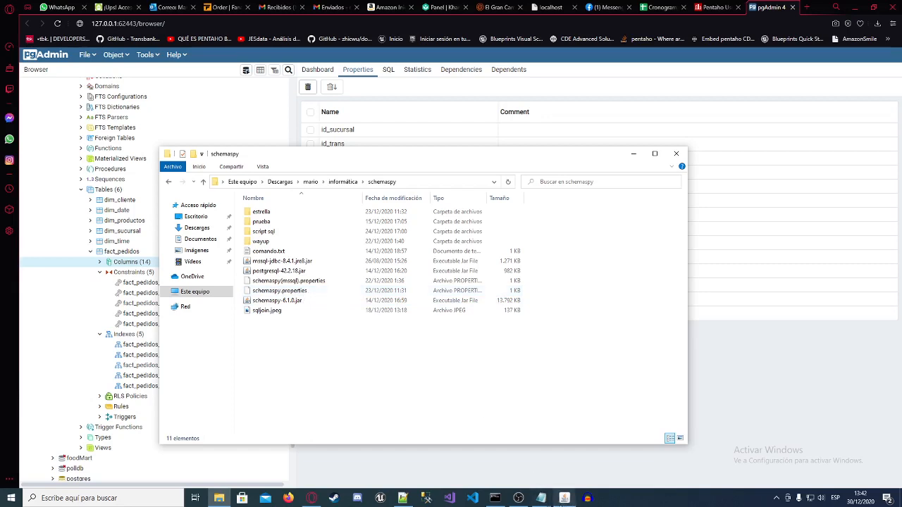
Step: Switch to Command Prompt and run the copied java -jar schemaspy-6.1.0.jar -vizjs command in the schemaspy folder
mouse_move(565, 506)
click(288, 282)
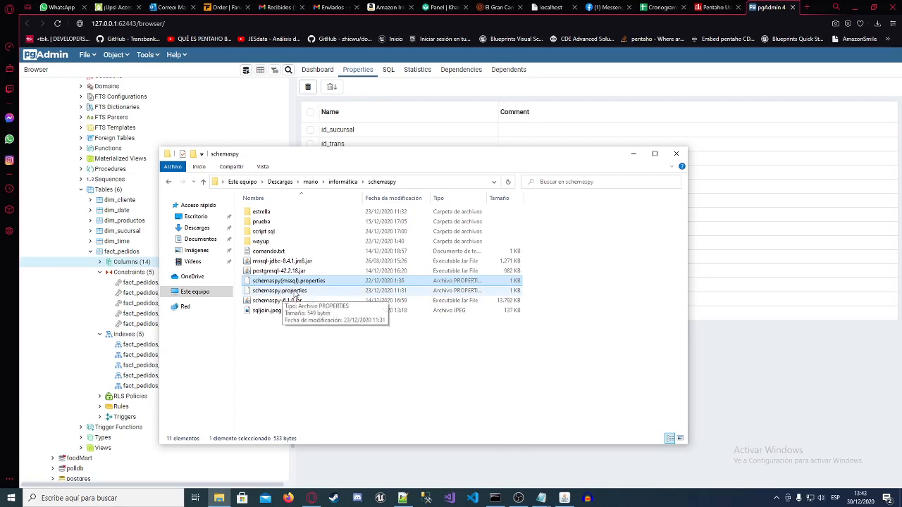
click(494, 498)
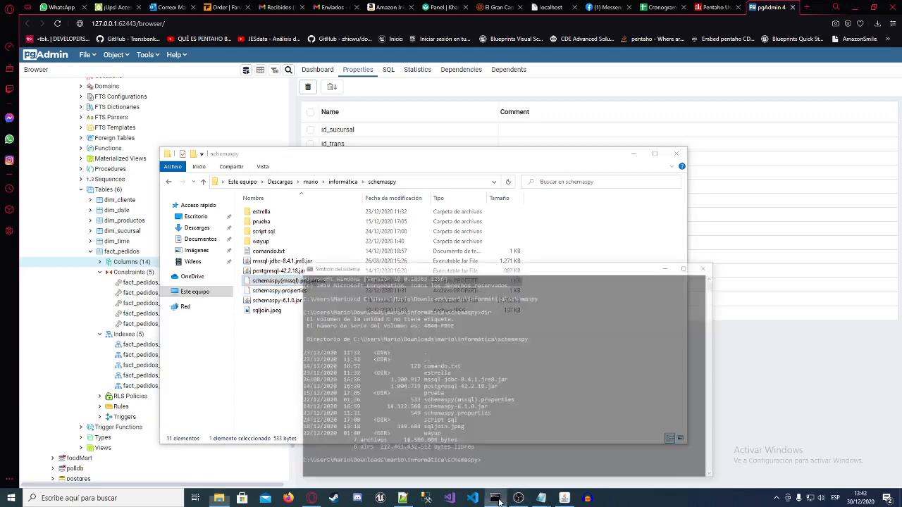
key(ctrl+v)
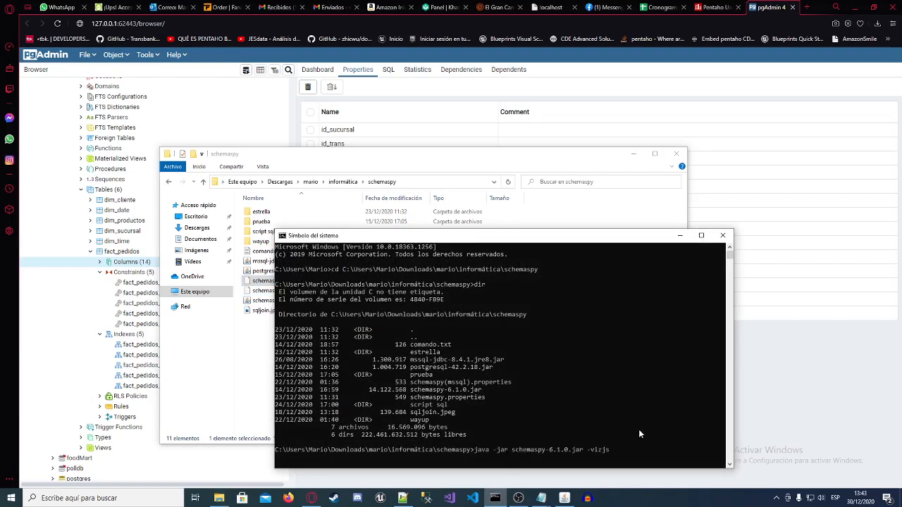
key(Return)
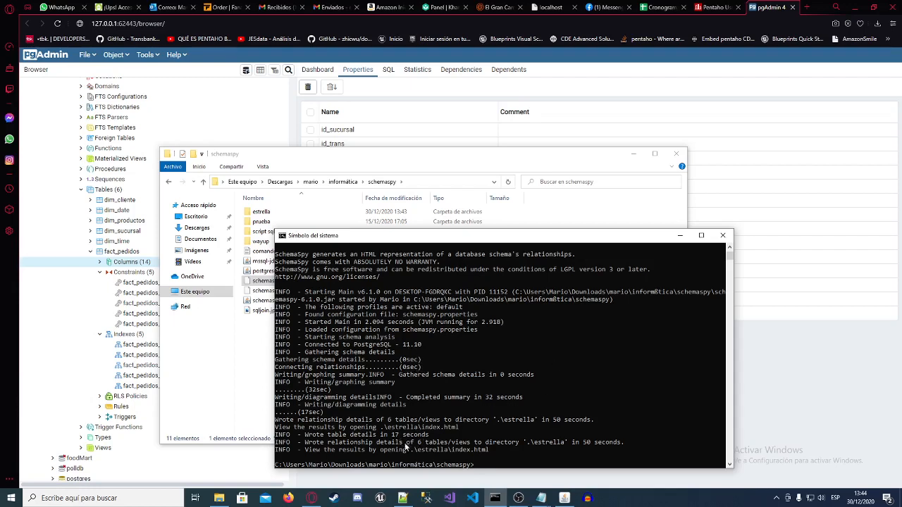
Step: Put the Command Prompt window away and open index.html from the generated estrella folder in the browser
drag(515, 240, 613, 230)
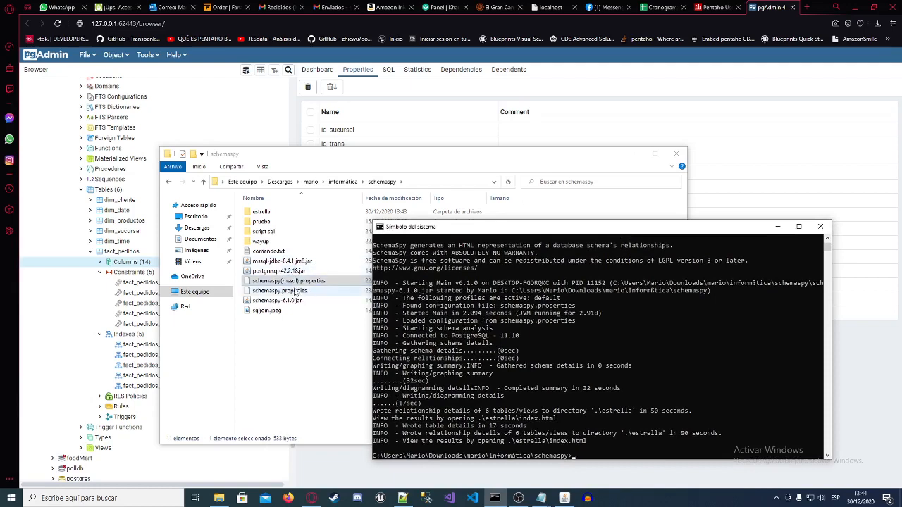
drag(599, 226, 551, 262)
drag(441, 263, 395, 185)
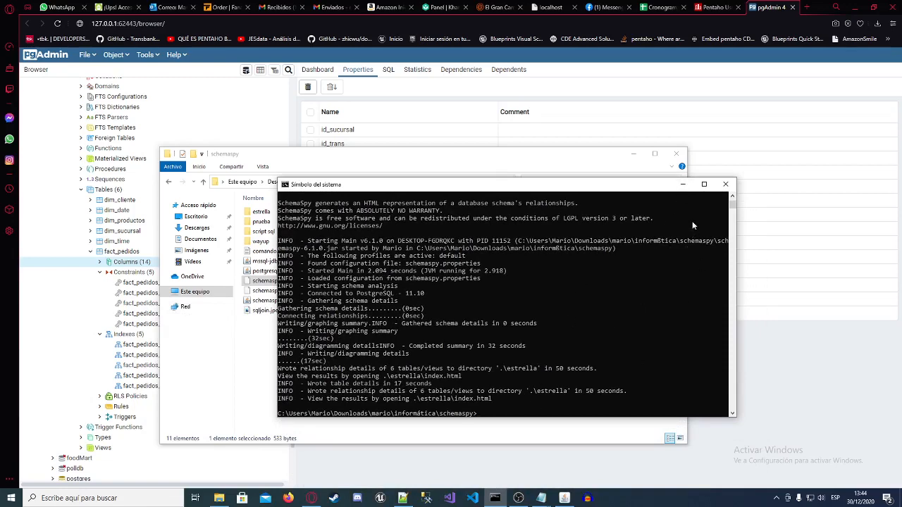
click(683, 186)
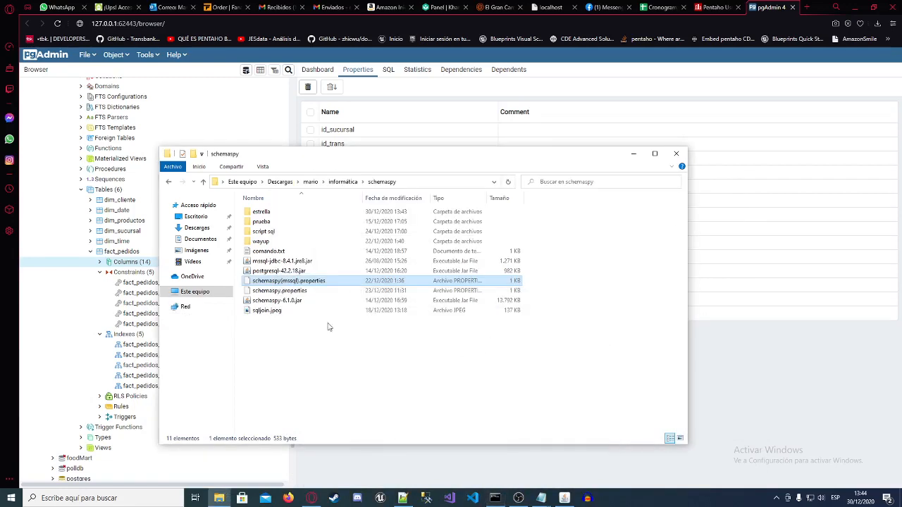
click(279, 212)
double_click(279, 213)
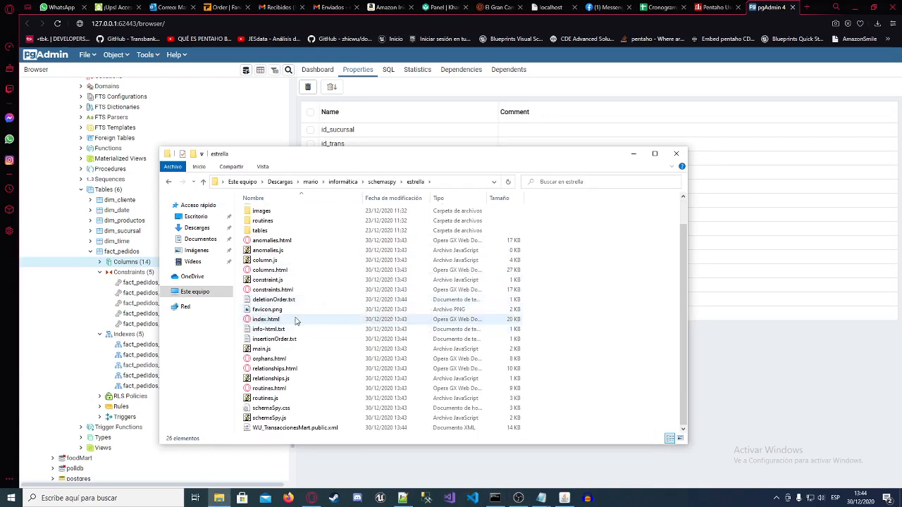
double_click(297, 320)
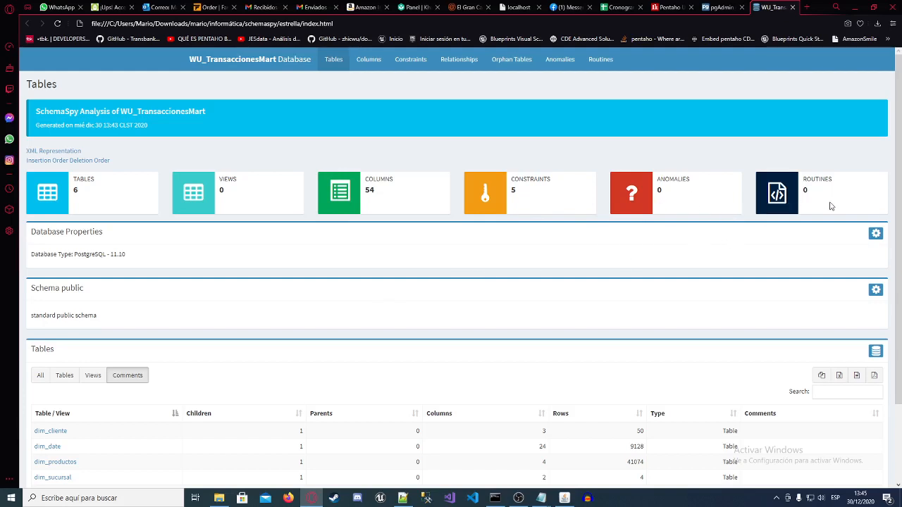
Step: Review the summary figures, database properties and table list on the report's Tables page
scroll(825, 183, down, 2)
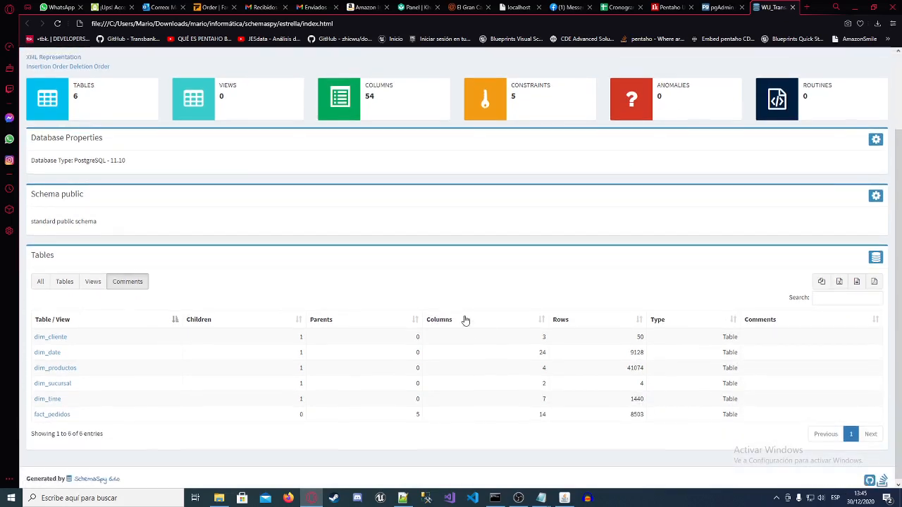
scroll(465, 322, down, 1)
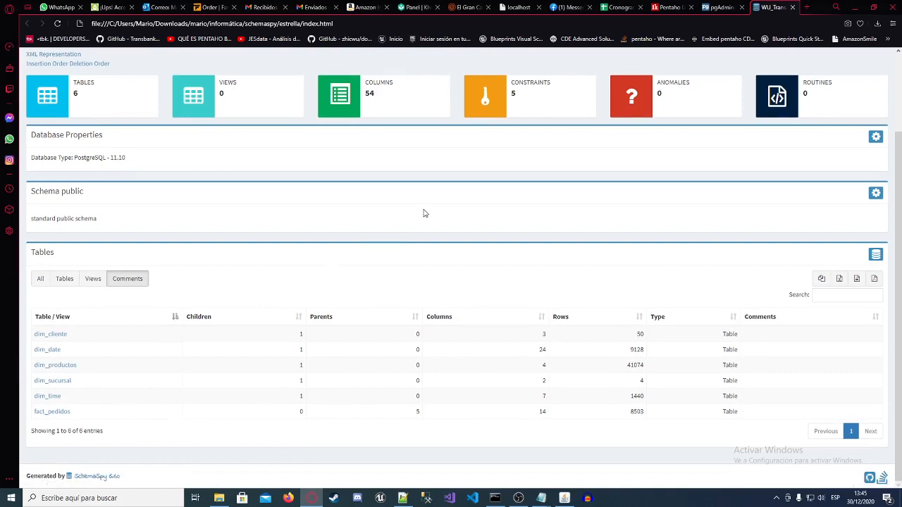
scroll(423, 213, up, 3)
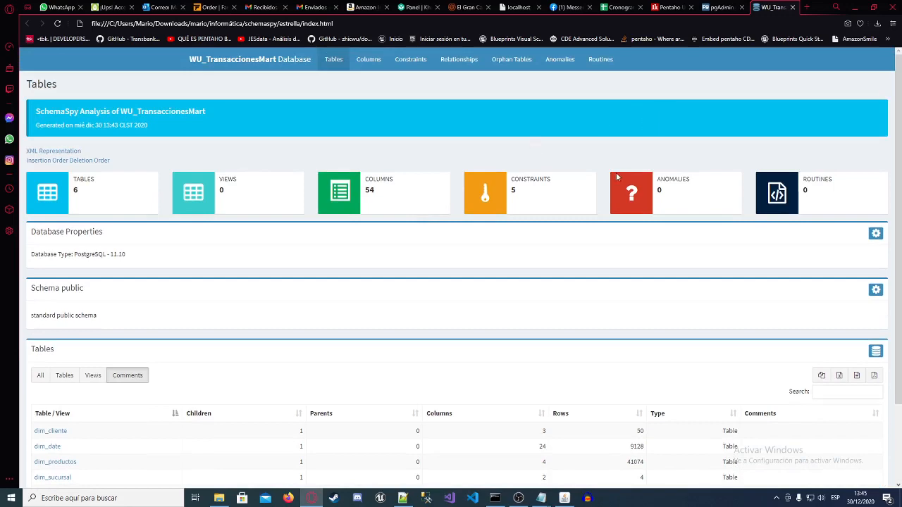
scroll(300, 102, down, 2)
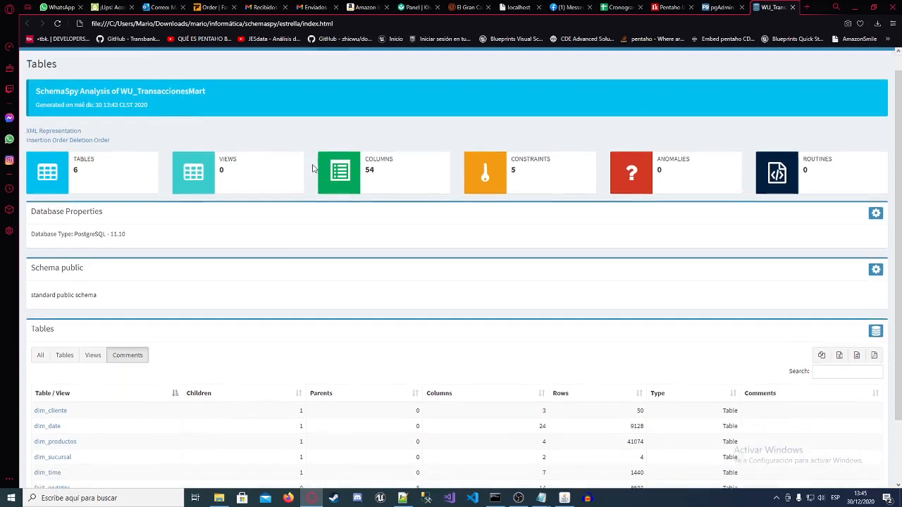
scroll(397, 223, up, 1)
scroll(397, 223, up, 1)
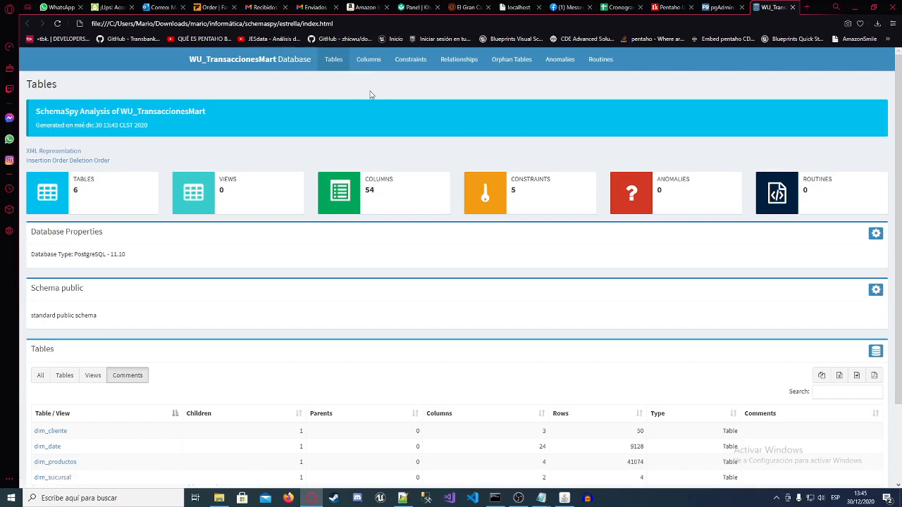
Step: Open the report's Columns page and examine the listed columns with their types, sizes and key markers
click(369, 60)
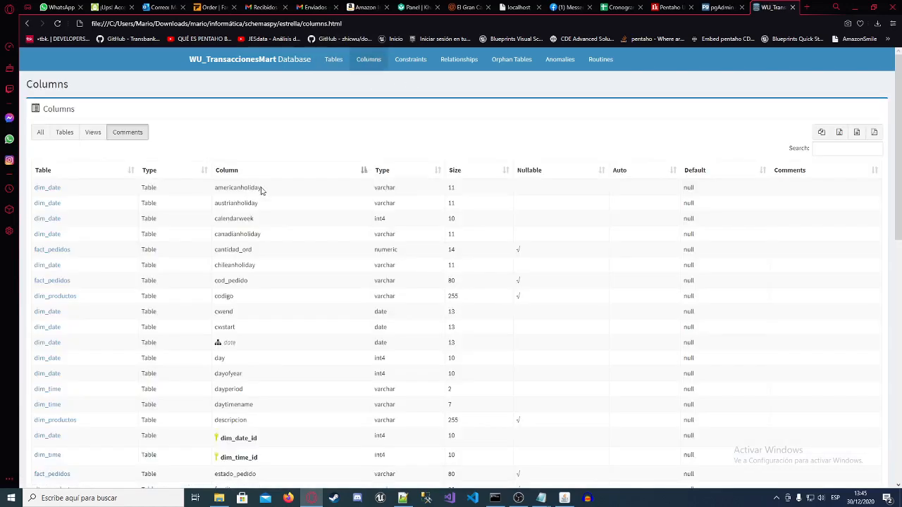
scroll(212, 247, down, 6)
scroll(242, 177, up, 6)
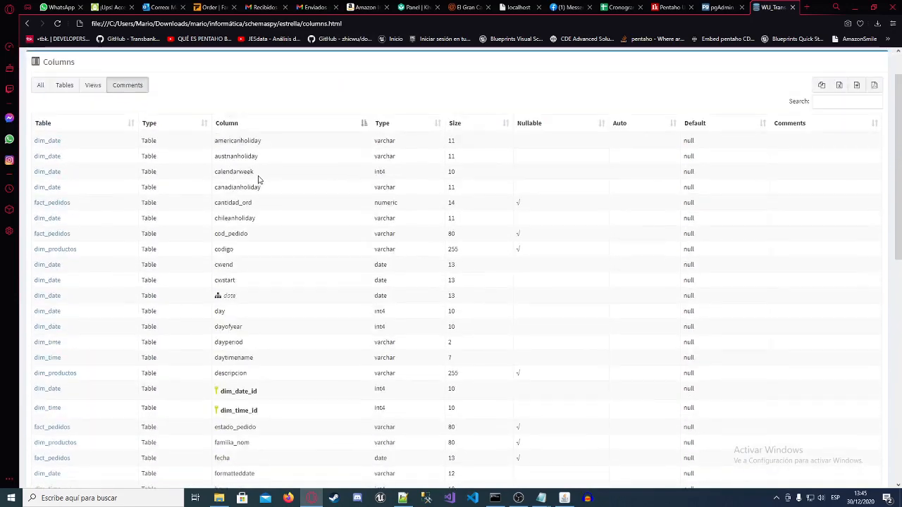
scroll(258, 180, up, 1)
scroll(243, 422, down, 1)
scroll(220, 397, down, 2)
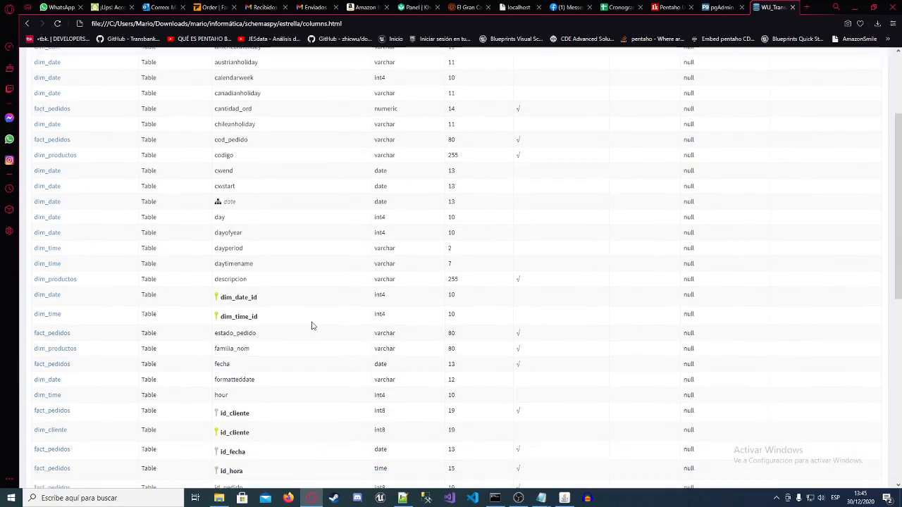
scroll(354, 330, up, 2)
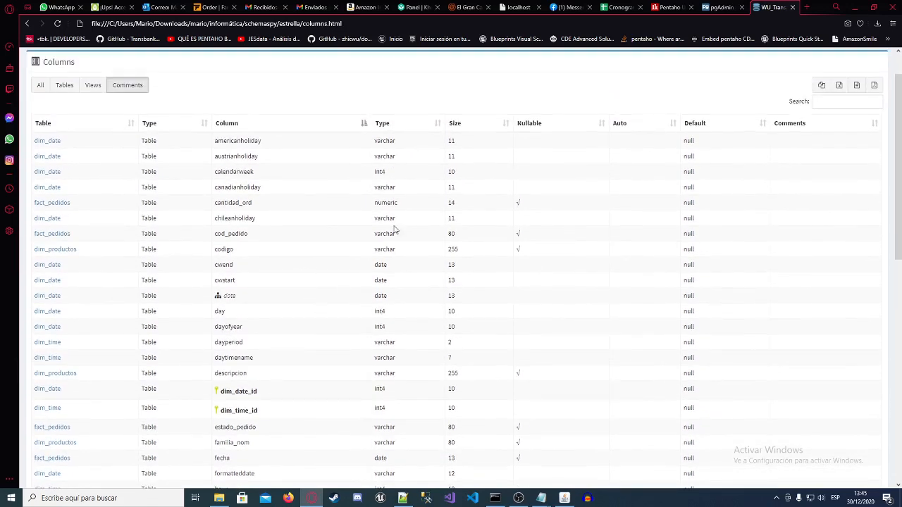
mouse_move(218, 299)
scroll(512, 188, up, 2)
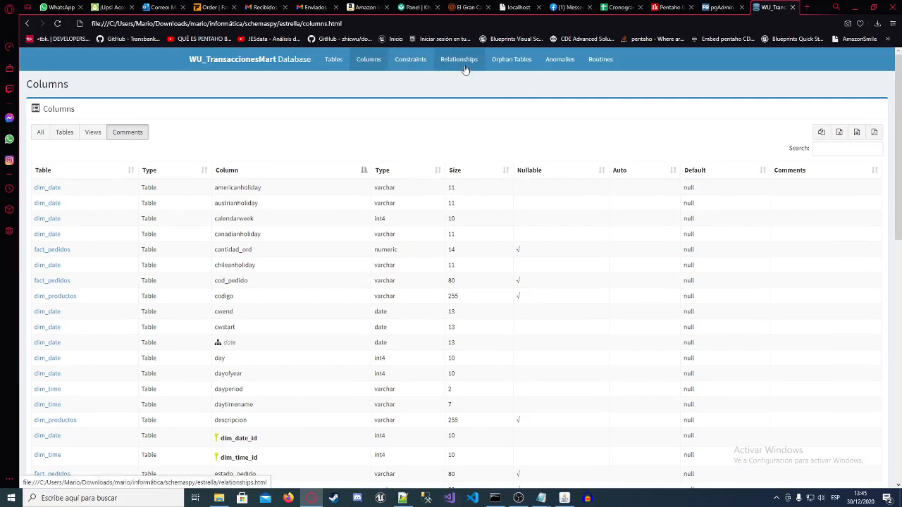
Step: Open the report's Relationships page and view the compact diagram of the dimension tables and fact_pedidos
click(461, 66)
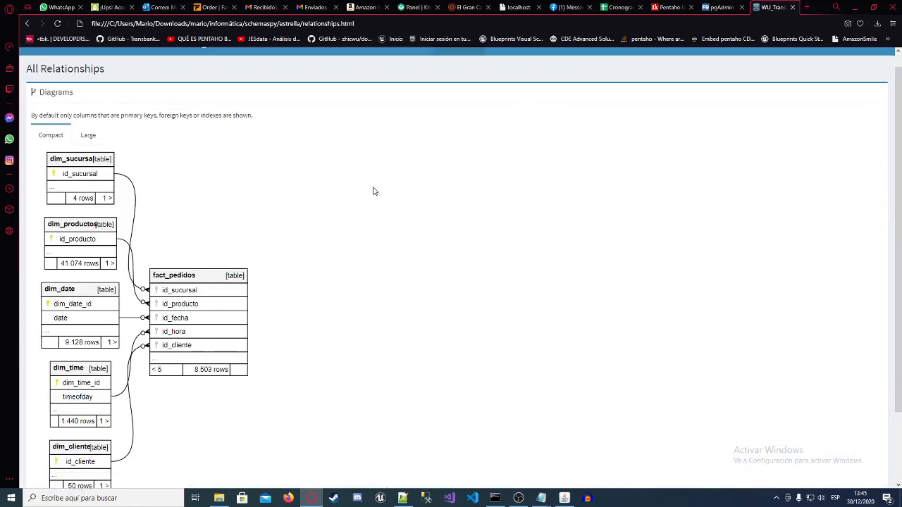
scroll(372, 191, down, 3)
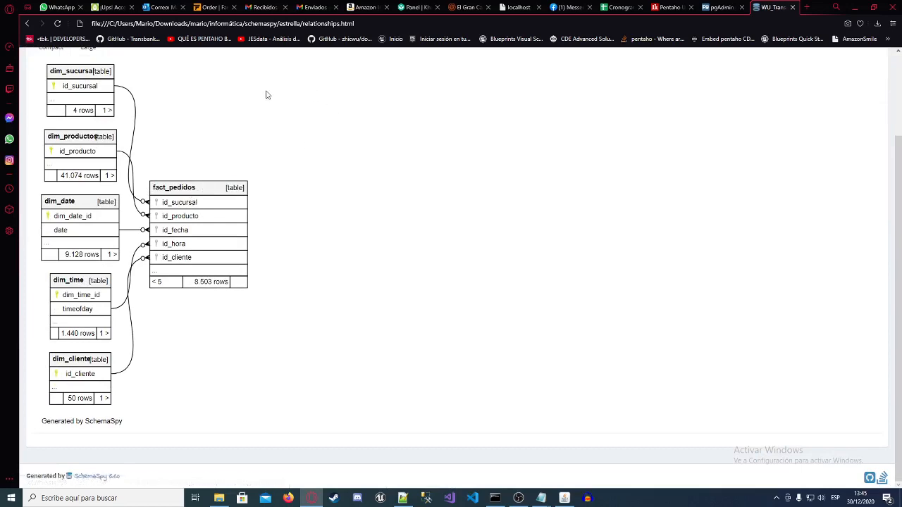
scroll(261, 171, up, 2)
scroll(271, 185, down, 1)
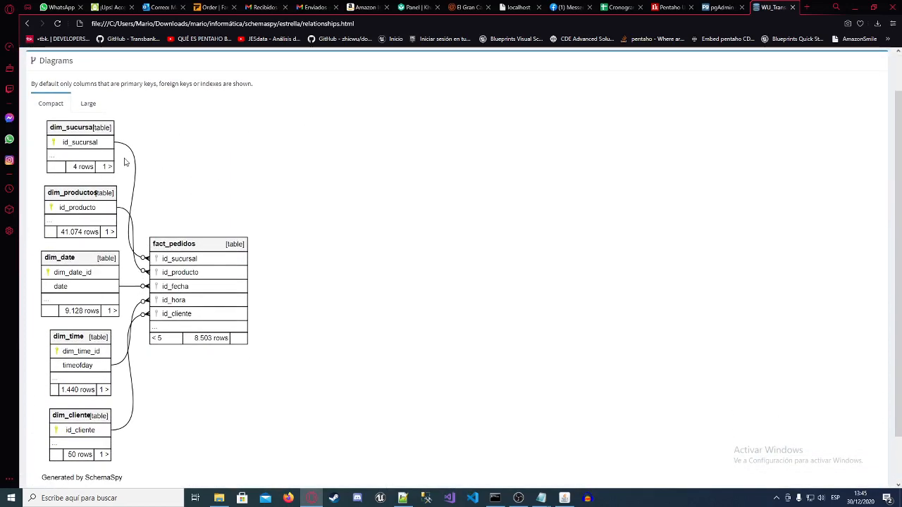
scroll(193, 170, down, 1)
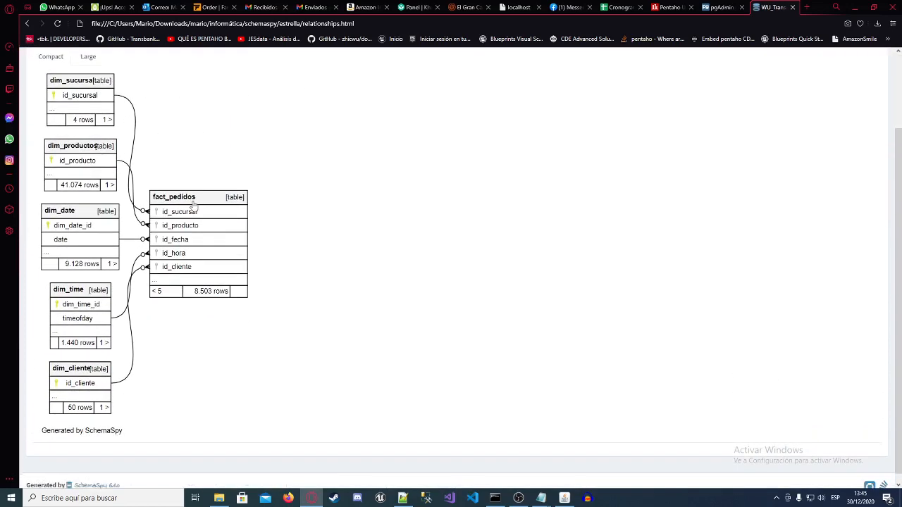
Step: Check the fact_pedidos constraints and indexes in pgAdmin and return to the SchemaSpy relationships diagram
click(722, 7)
scroll(160, 248, down, 1)
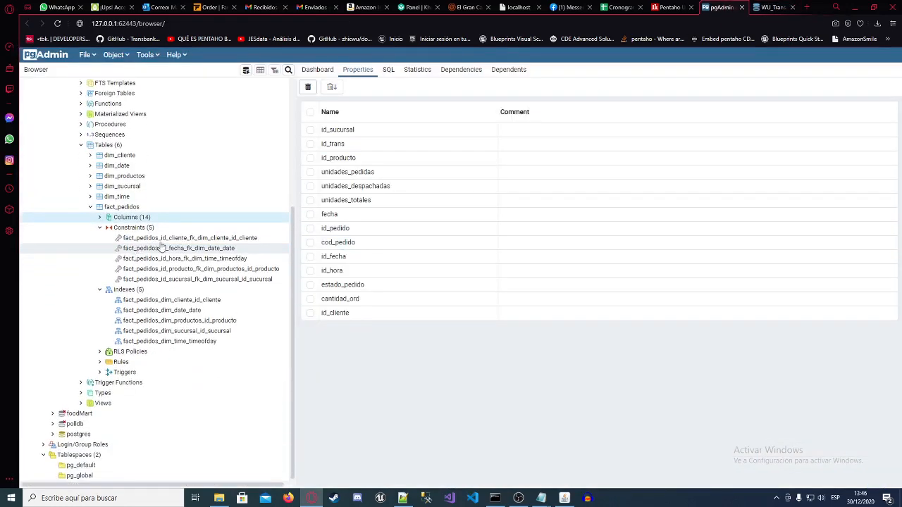
scroll(161, 248, up, 3)
key(ctrl+Tab)
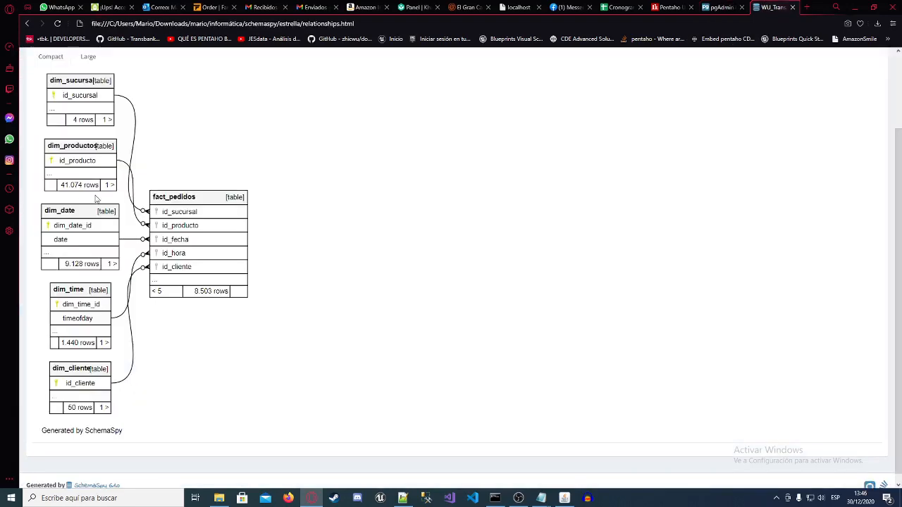
Step: Examine the key links from each dimension table to fact_pedidos in the compact diagram
scroll(167, 237, up, 1)
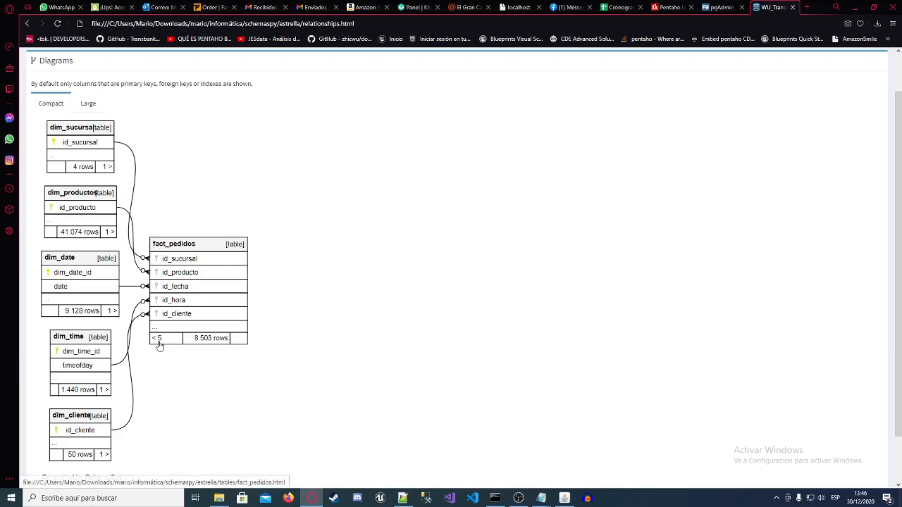
scroll(159, 345, down, 1)
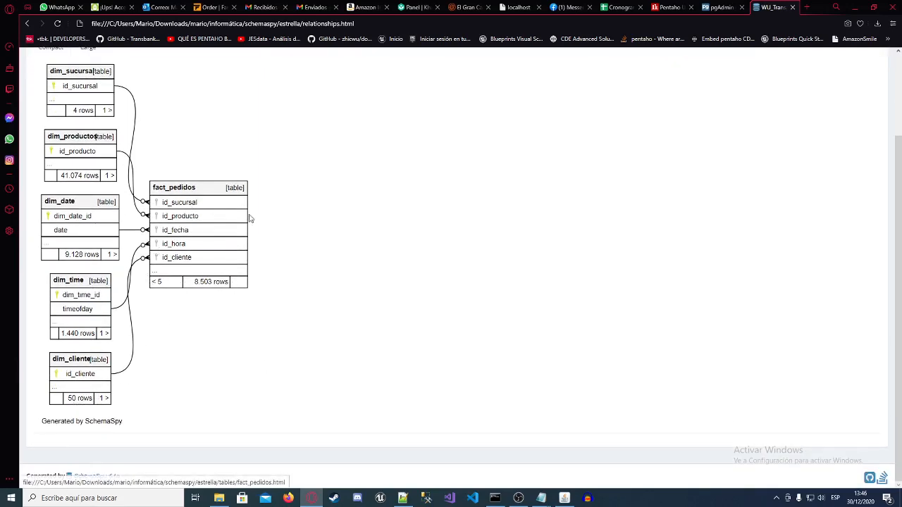
scroll(165, 246, up, 2)
scroll(114, 204, down, 2)
scroll(64, 161, up, 2)
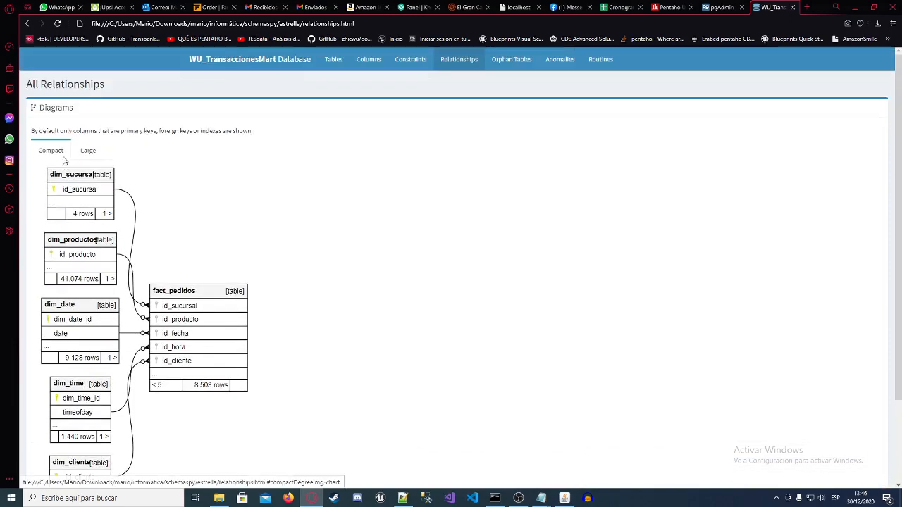
Step: Show the large relationships diagram and examine the full column lists of fact_pedidos and its dimension tables
click(87, 151)
scroll(121, 245, down, 5)
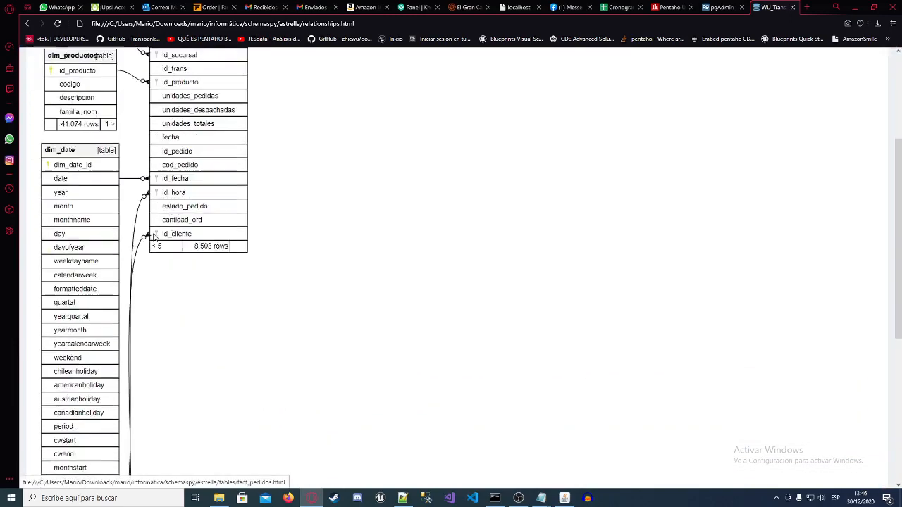
scroll(113, 253, down, 2)
scroll(95, 239, up, 6)
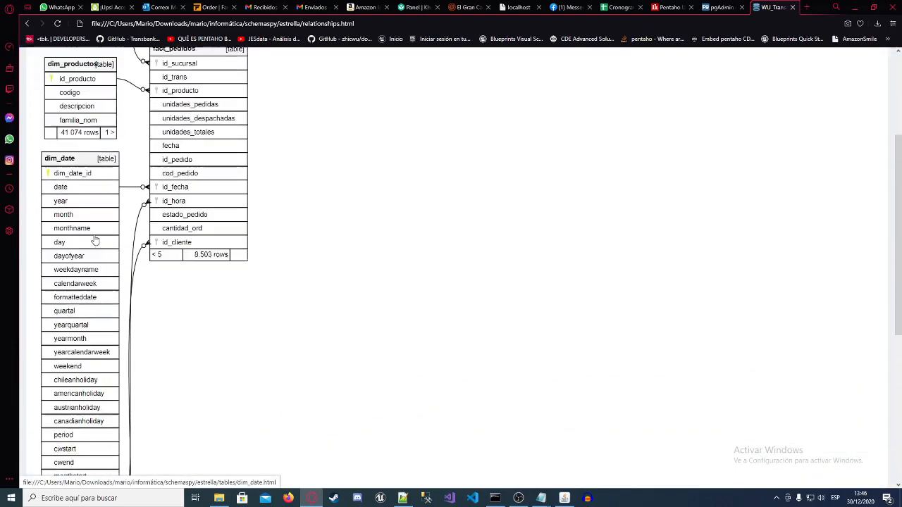
scroll(77, 185, up, 2)
scroll(84, 193, down, 1)
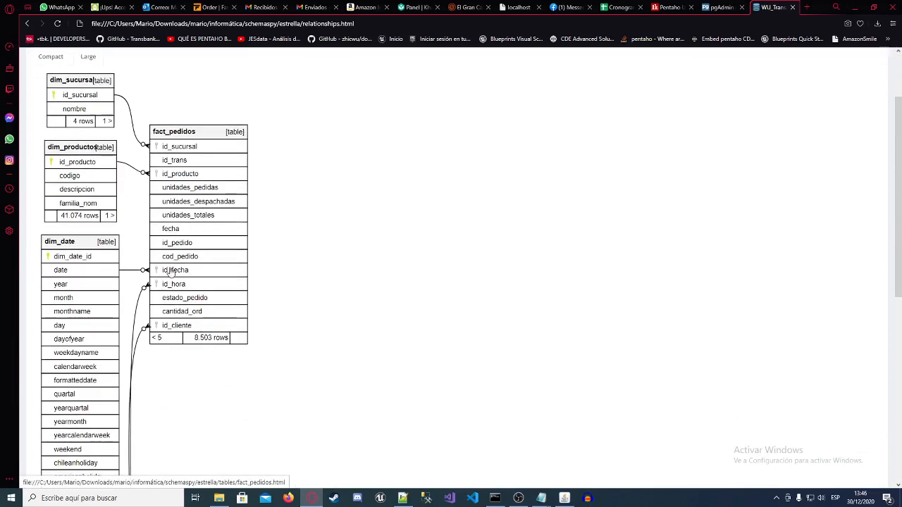
Step: Examine the dimension tables from dim_sucursal down to dim_cliente alongside fact_pedidos in the large relationships diagram
scroll(99, 203, up, 1)
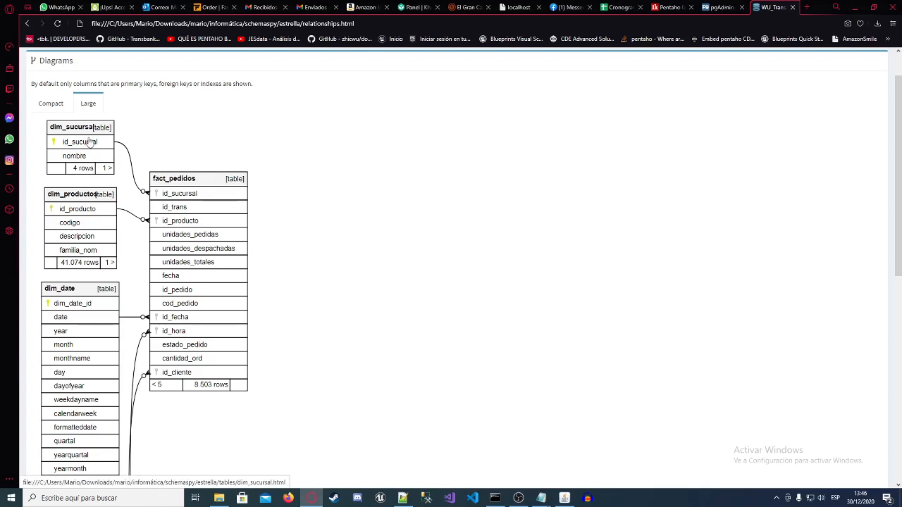
scroll(81, 169, down, 1)
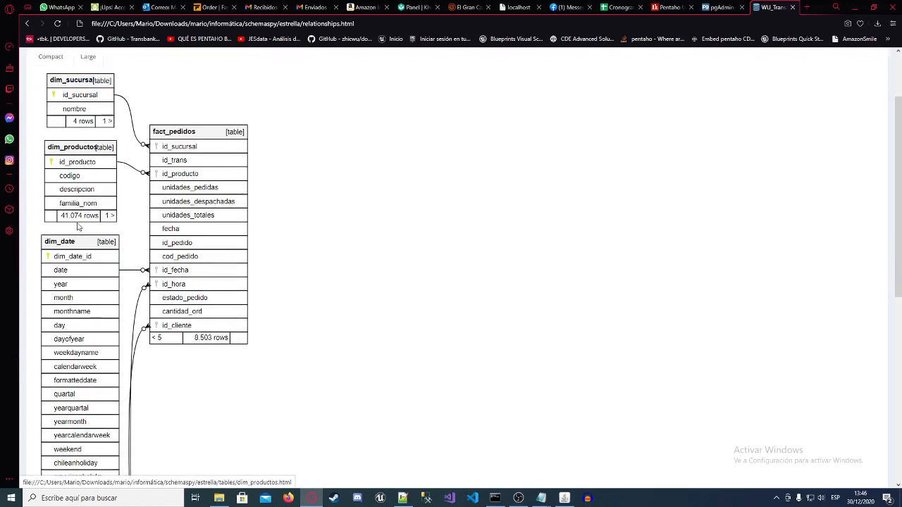
scroll(85, 157, down, 1)
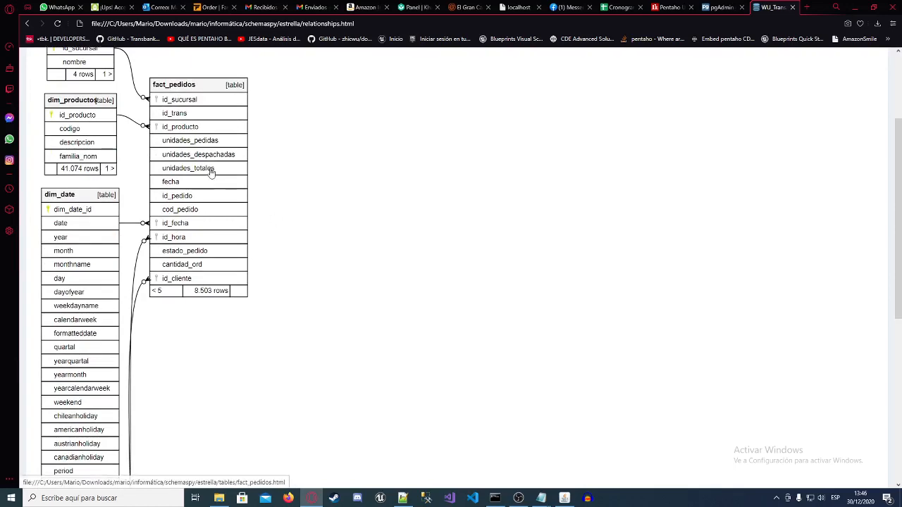
scroll(162, 180, down, 7)
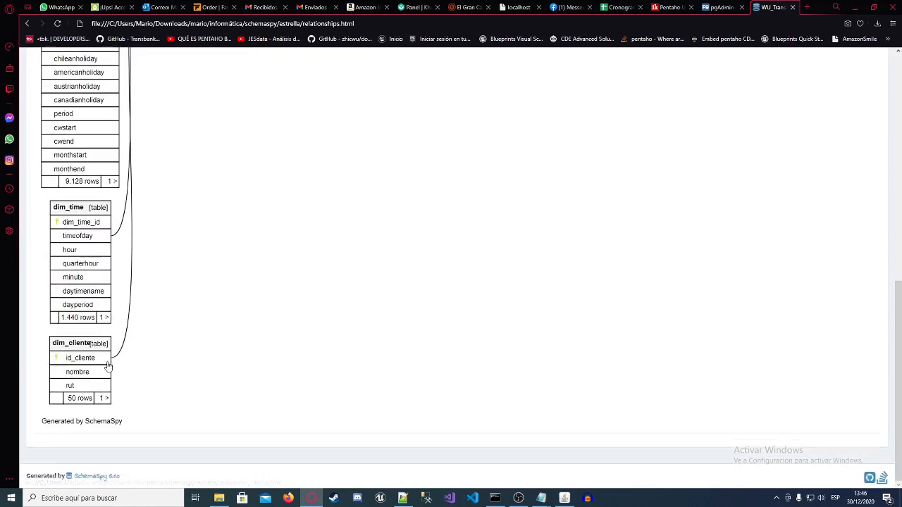
scroll(85, 354, up, 2)
scroll(84, 354, up, 6)
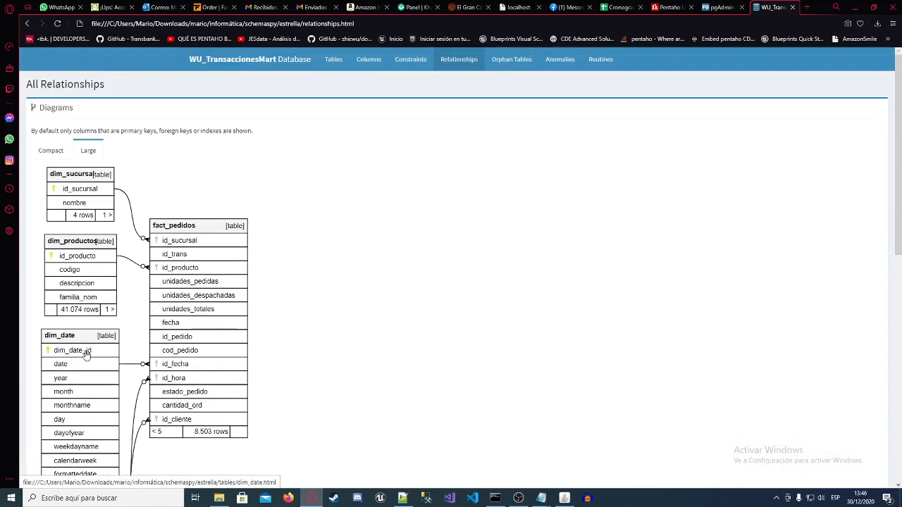
Step: Show the compact relationships diagram and examine how the five dimension tables are arranged around fact_pedidos
click(50, 151)
scroll(249, 263, down, 3)
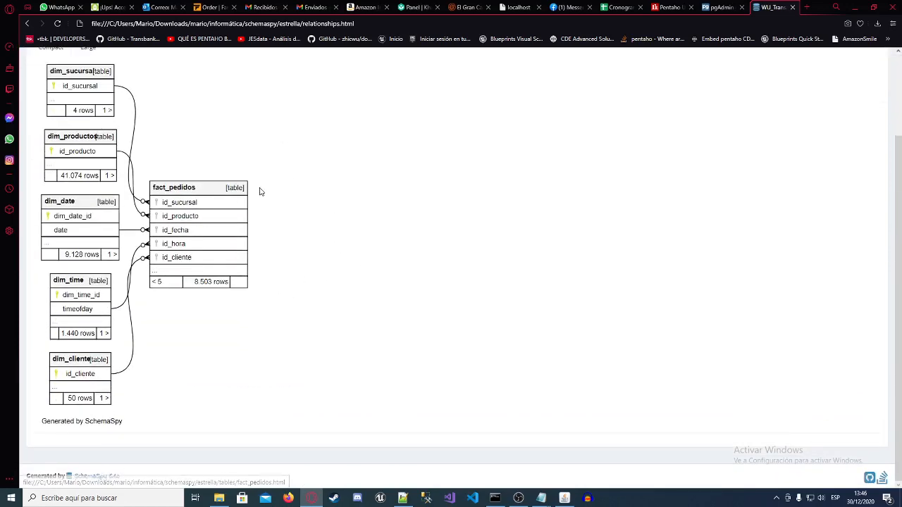
drag(256, 196, 324, 203)
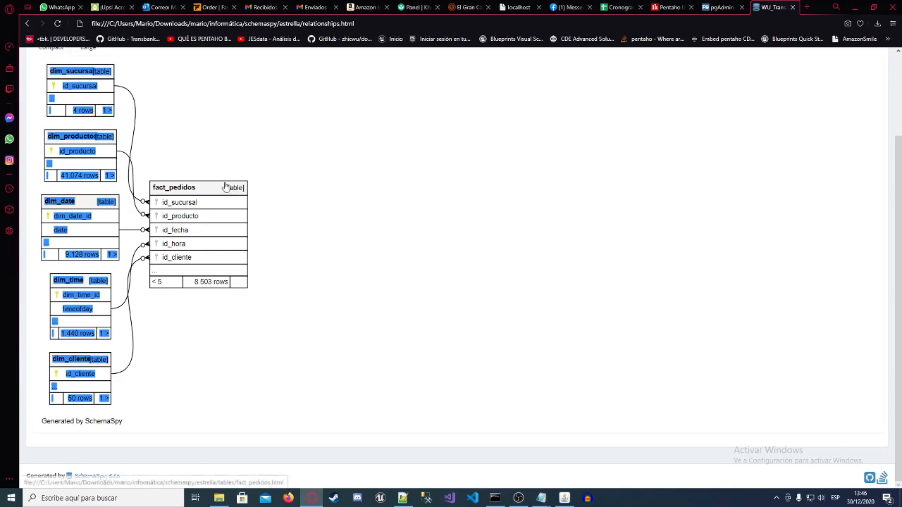
click(228, 153)
scroll(238, 193, up, 3)
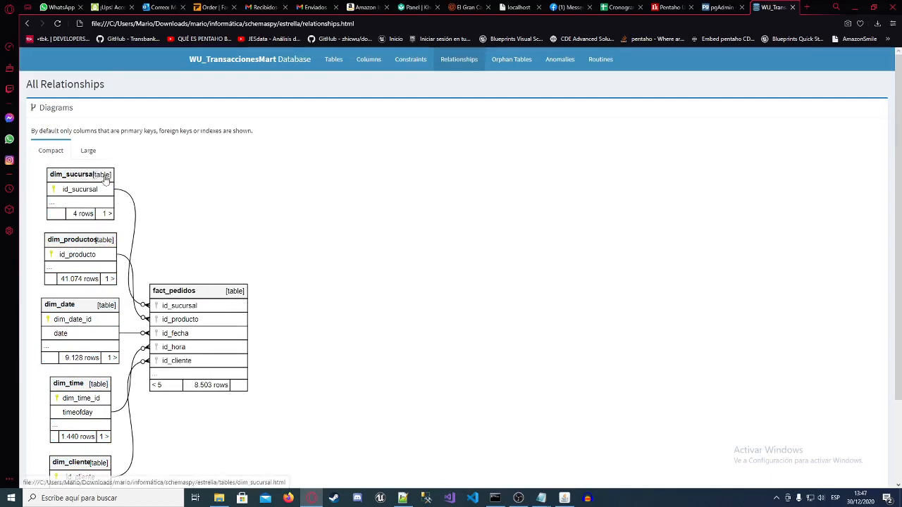
scroll(233, 362, down, 2)
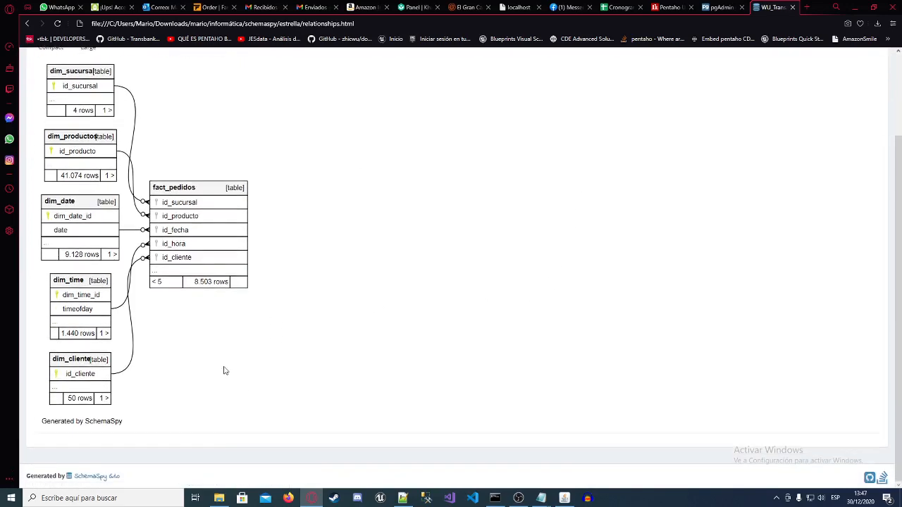
scroll(294, 358, up, 2)
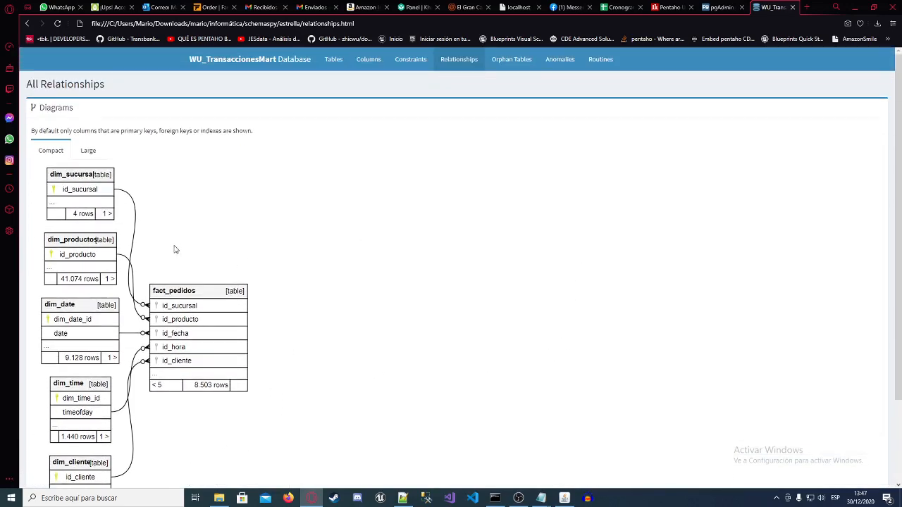
scroll(293, 251, down, 1)
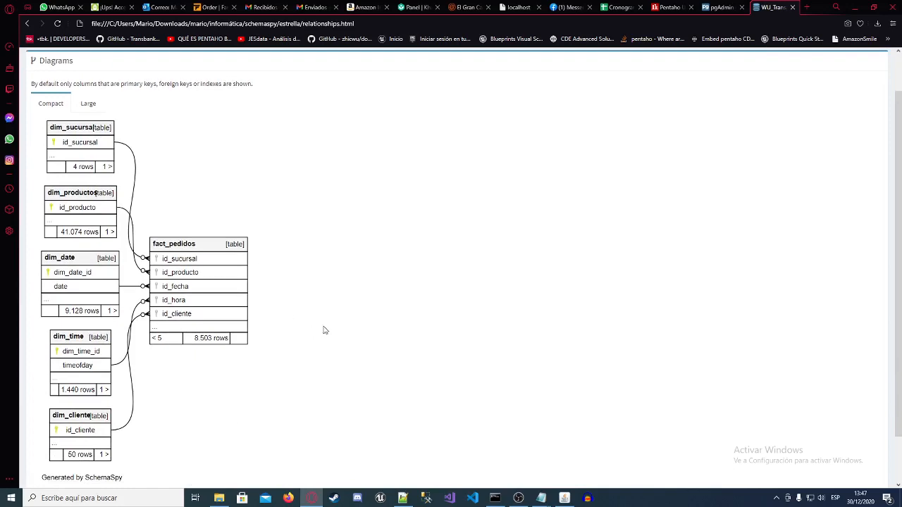
scroll(343, 346, down, 1)
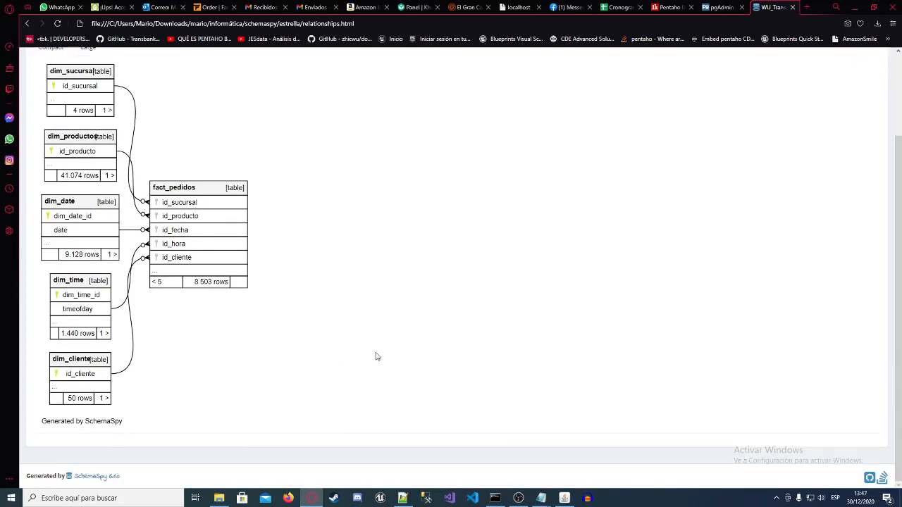
scroll(372, 349, up, 2)
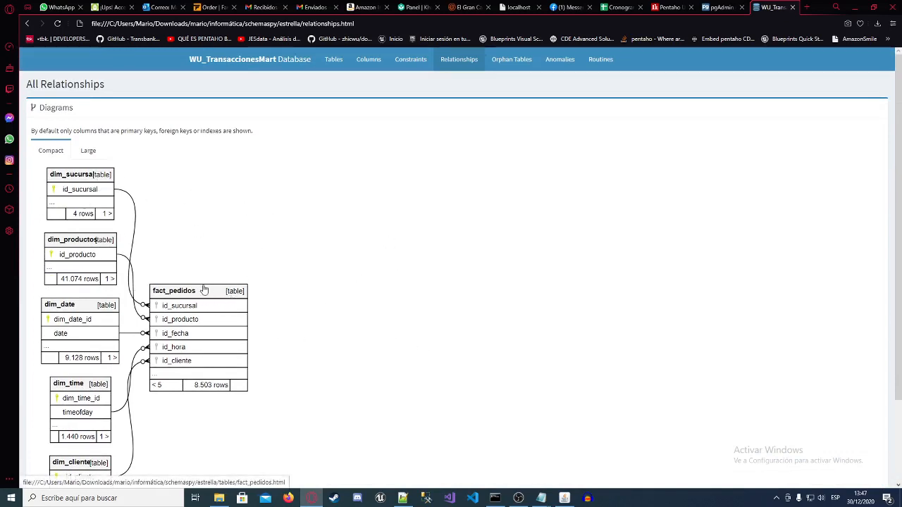
scroll(312, 274, down, 3)
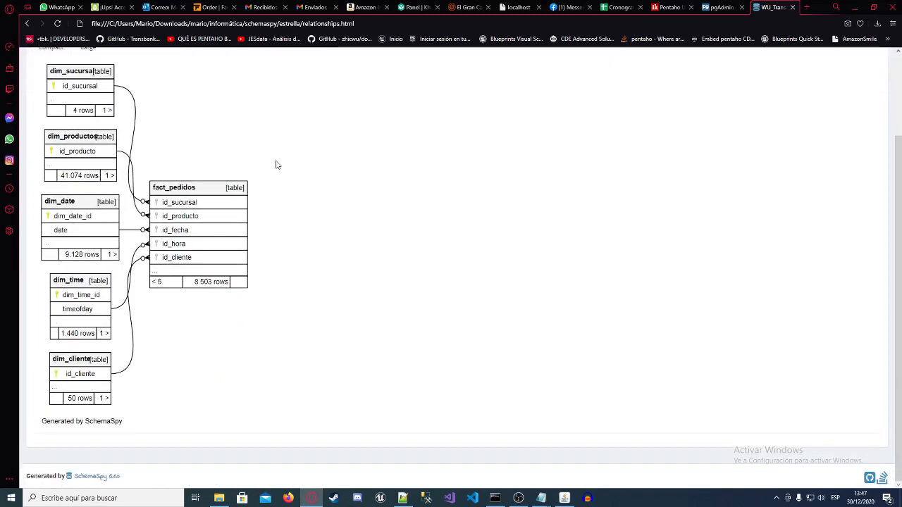
Step: Open the fact_pedidos table page from the diagram and return to the compact diagram on the Relationships page
drag(159, 188, 197, 259)
click(198, 260)
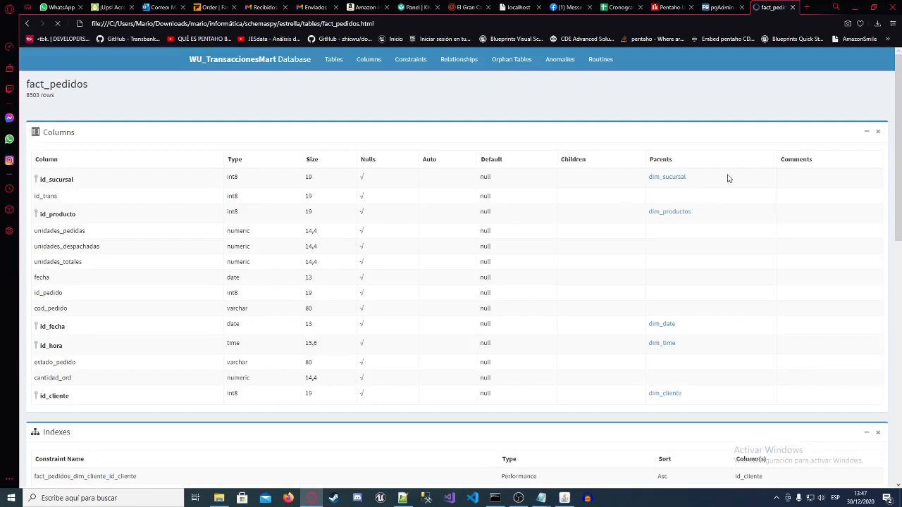
click(459, 59)
scroll(299, 247, down, 1)
scroll(299, 247, down, 1)
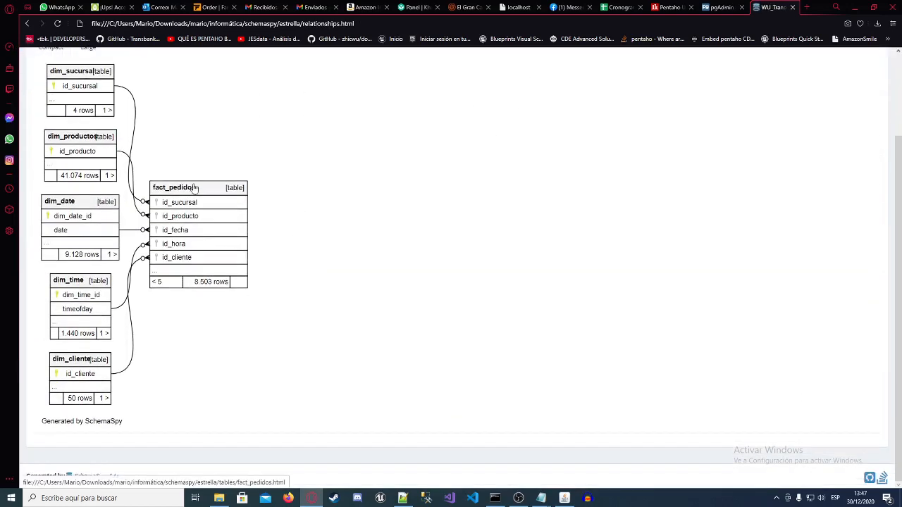
Step: Highlight the text of the dimension tables in the compact diagram and clear the selection
scroll(81, 170, up, 1)
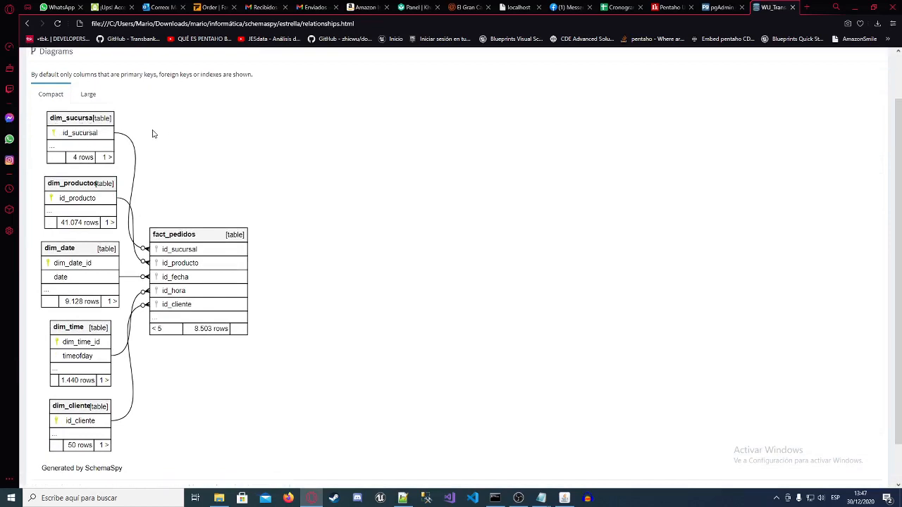
drag(293, 210, 154, 110)
click(318, 146)
drag(105, 154, 93, 138)
click(251, 160)
drag(211, 242, 300, 256)
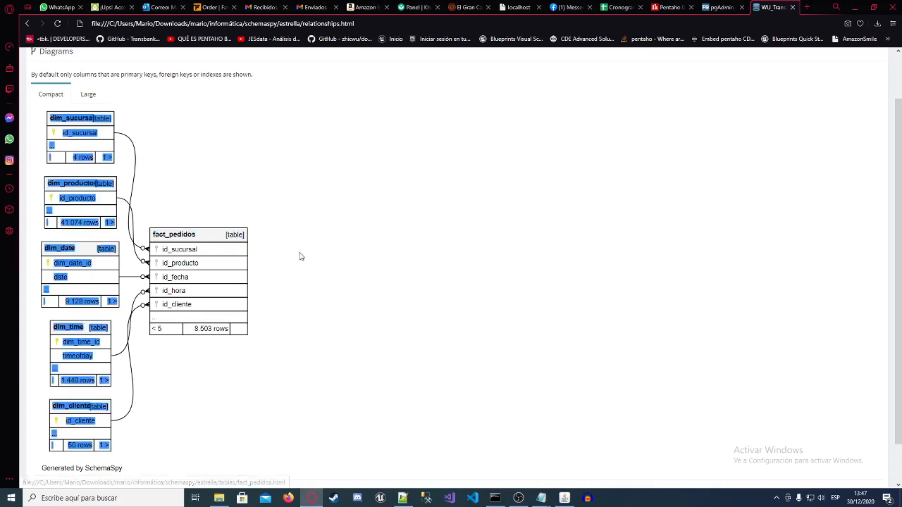
click(149, 179)
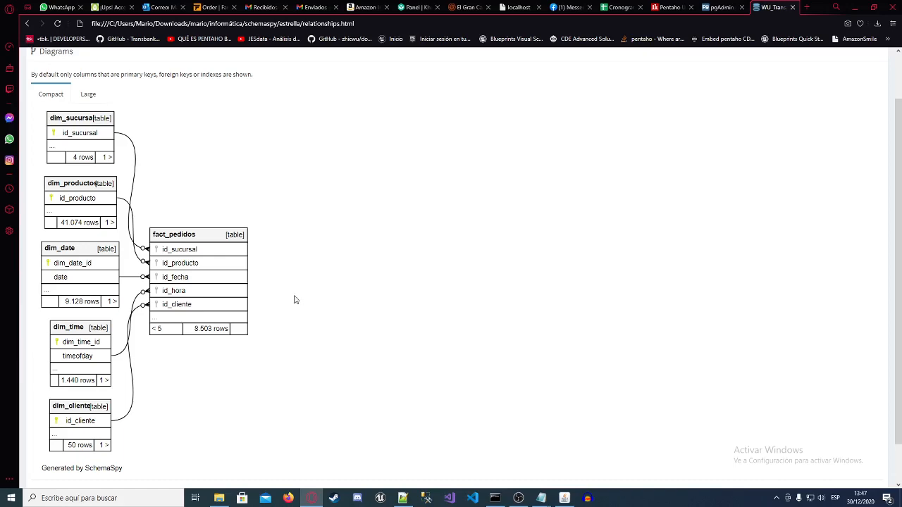
Step: Enlarge the page to 150% to inspect the compact diagram's tables and links, and restore it to 100%
scroll(295, 300, up, 3)
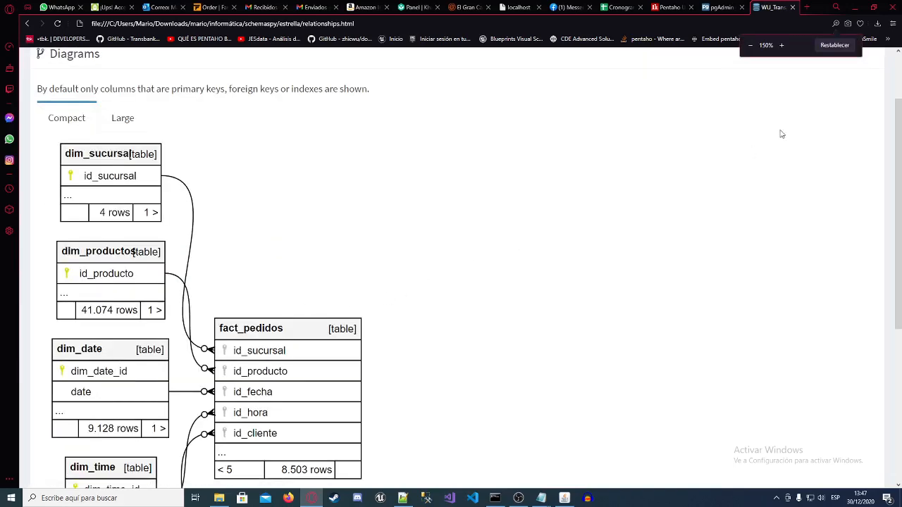
scroll(458, 229, down, 4)
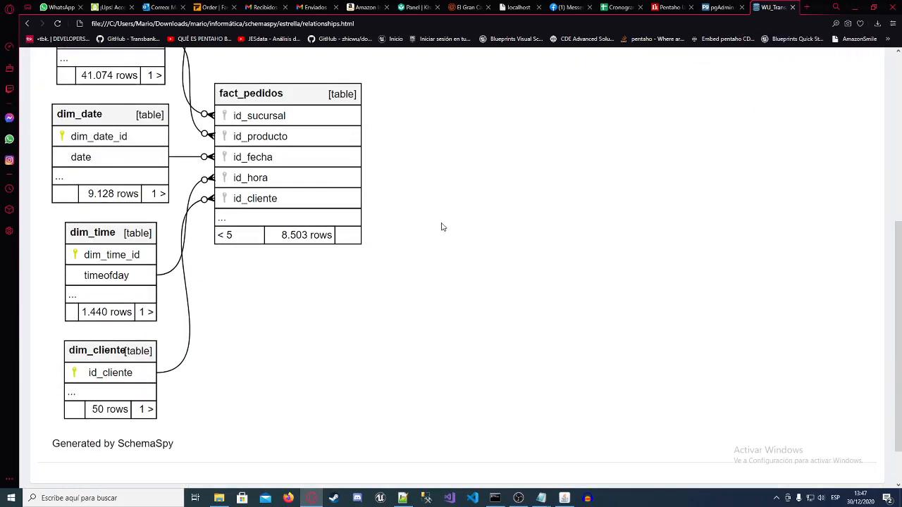
scroll(354, 233, up, 1)
scroll(354, 233, up, 4)
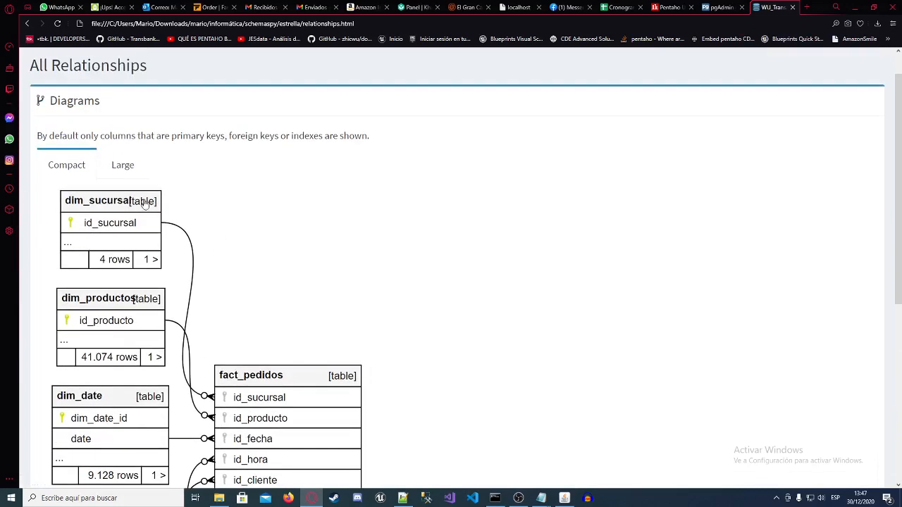
scroll(446, 211, down, 2)
ctrl+scroll(480, 219, down, 3)
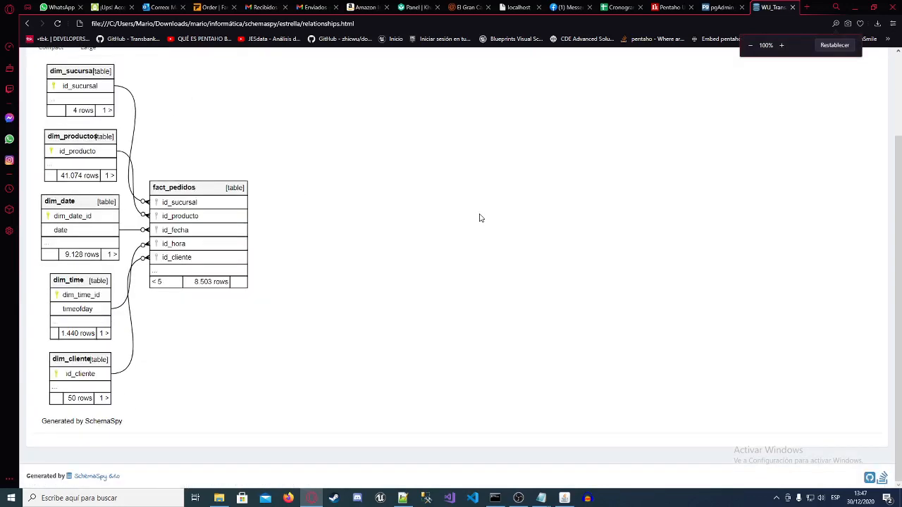
scroll(304, 239, up, 2)
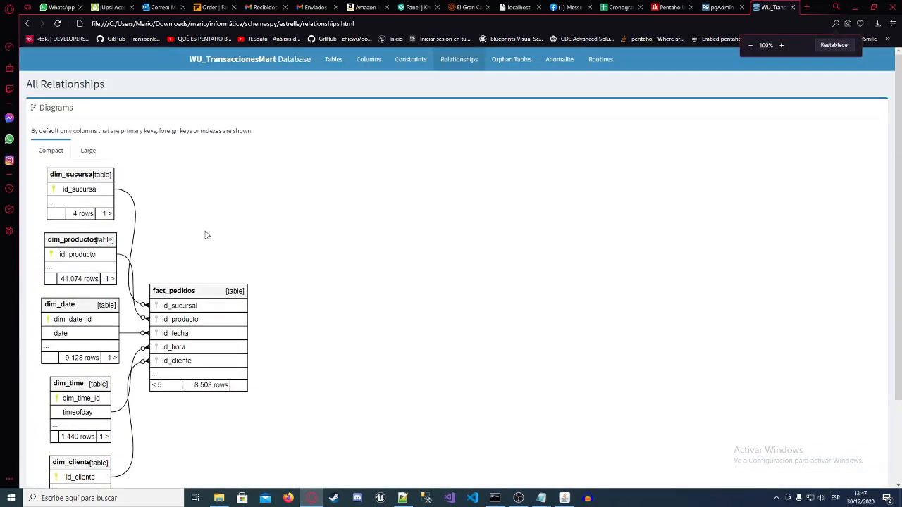
Step: Compare the compact and large diagrams, and review all table columns down to dim_time and dim_cliente in the large one
click(88, 150)
click(50, 150)
click(89, 150)
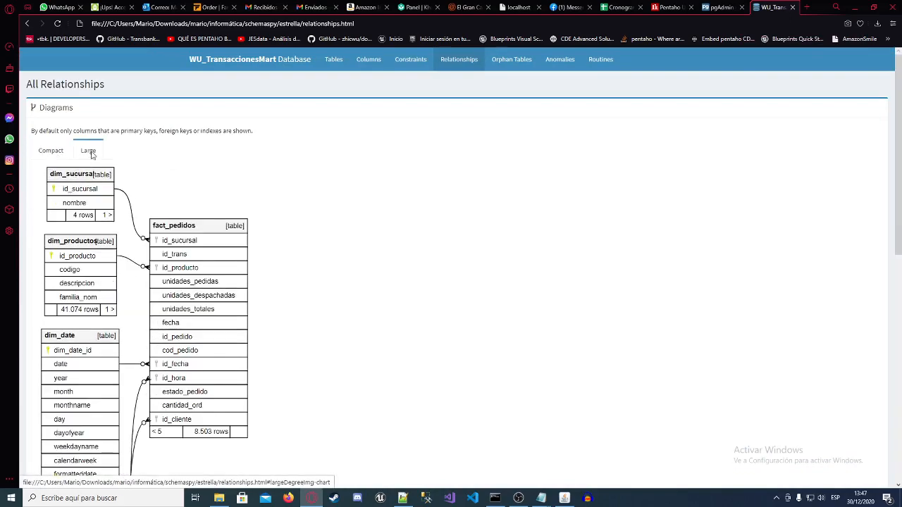
scroll(197, 209, down, 2)
scroll(120, 246, down, 5)
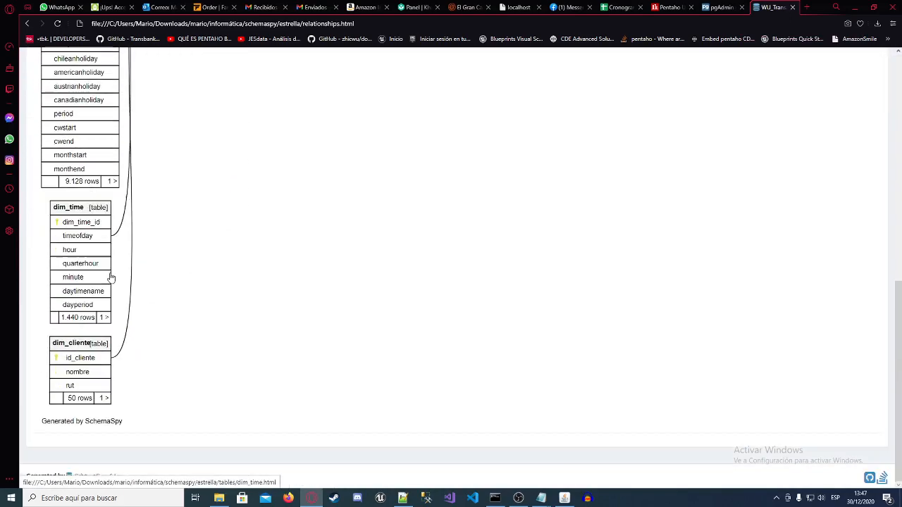
scroll(109, 277, up, 7)
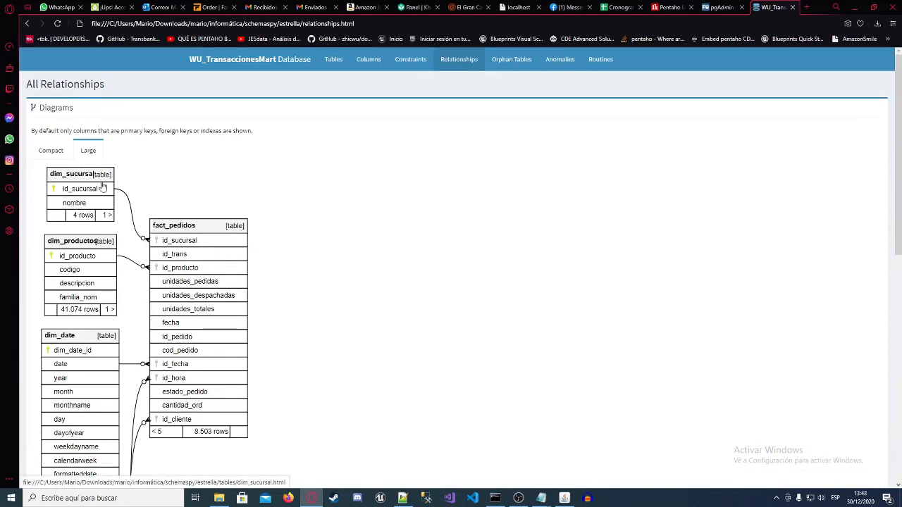
scroll(230, 205, down, 4)
scroll(157, 242, up, 1)
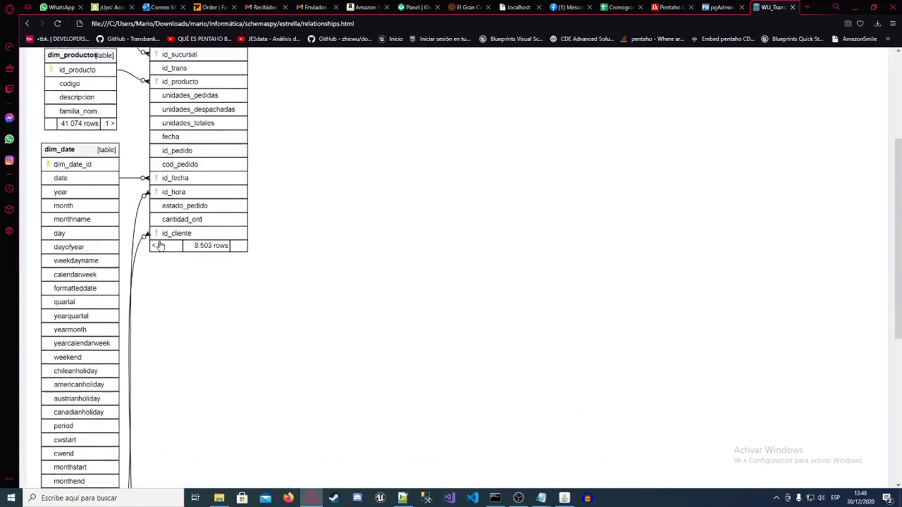
scroll(159, 246, up, 3)
Step: Return to the compact diagram and examine the links from the dimension keys to the fact_pedidos foreign keys
click(50, 131)
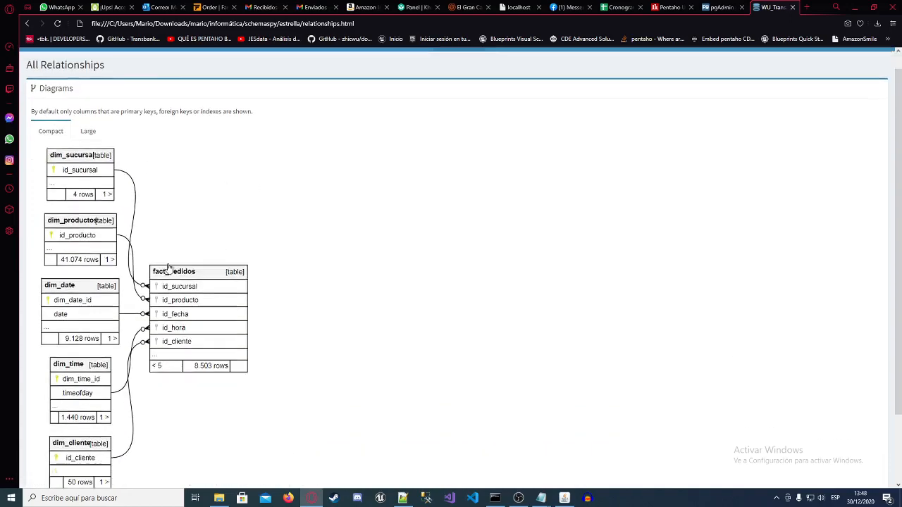
scroll(169, 269, down, 2)
scroll(183, 254, up, 2)
scroll(204, 236, down, 2)
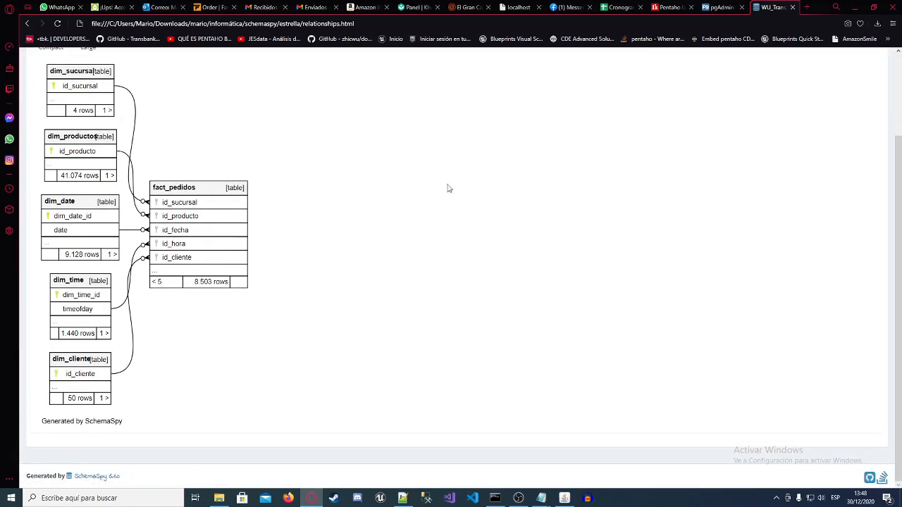
scroll(423, 205, up, 2)
scroll(352, 215, down, 1)
scroll(211, 212, up, 1)
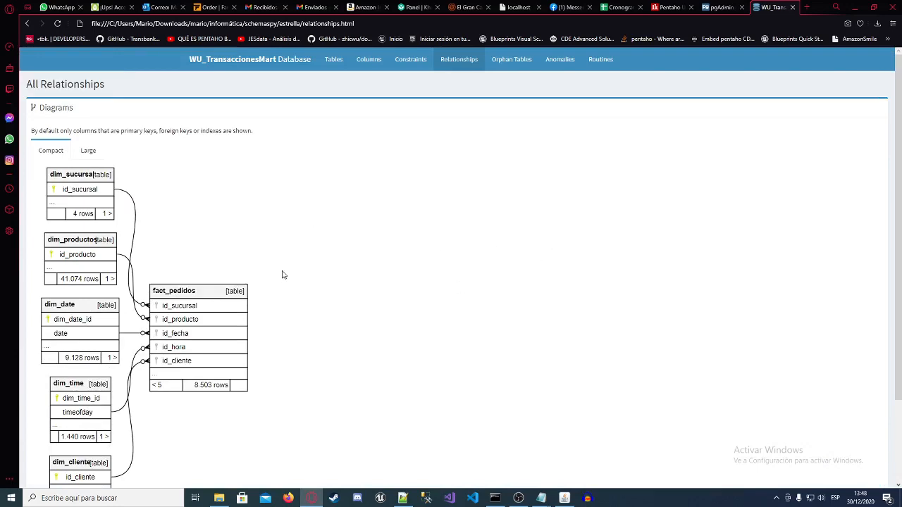
scroll(279, 288, down, 2)
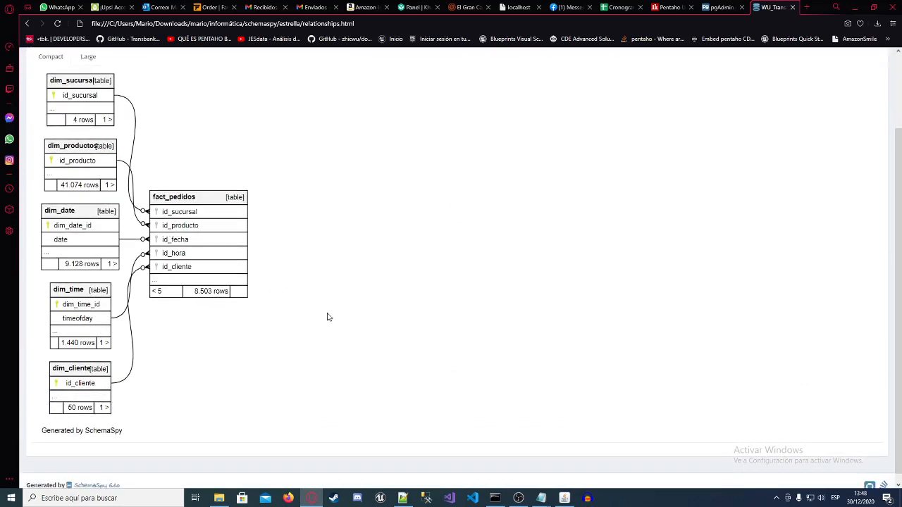
scroll(428, 323, up, 2)
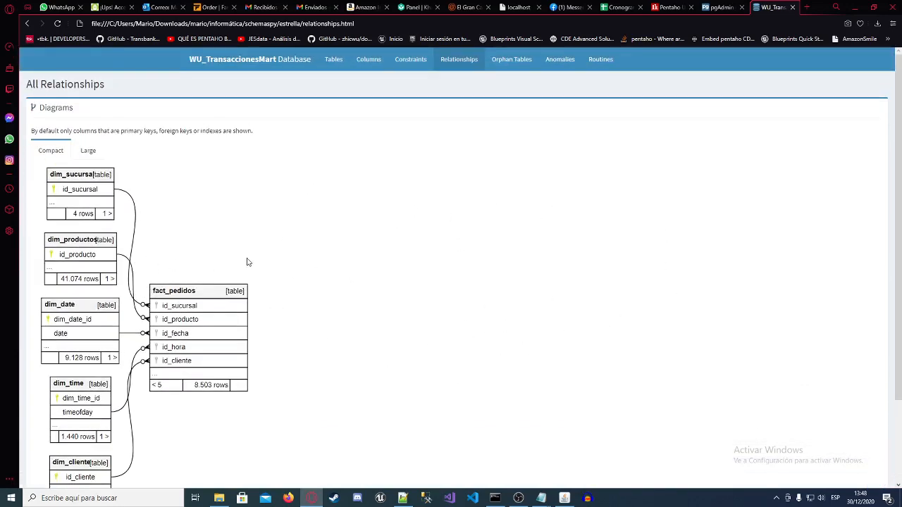
scroll(248, 298, down, 2)
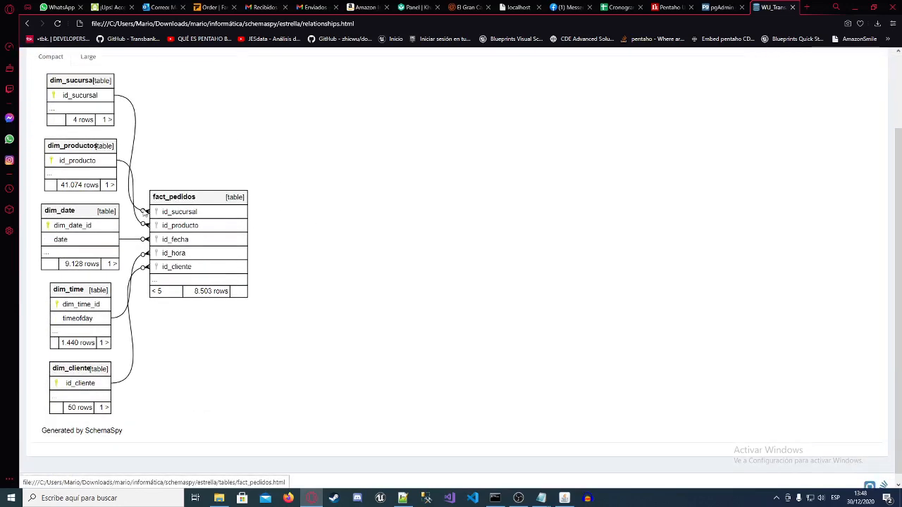
scroll(120, 208, up, 2)
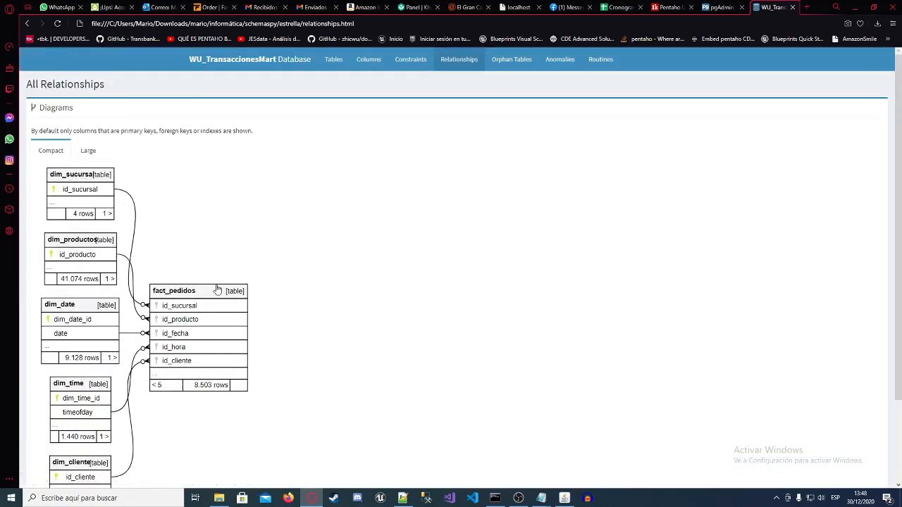
Step: Open the fact_pedidos table page from the compact diagram and review its columns, indexes and one-degree relationship diagram
scroll(205, 303, down, 2)
scroll(187, 310, up, 2)
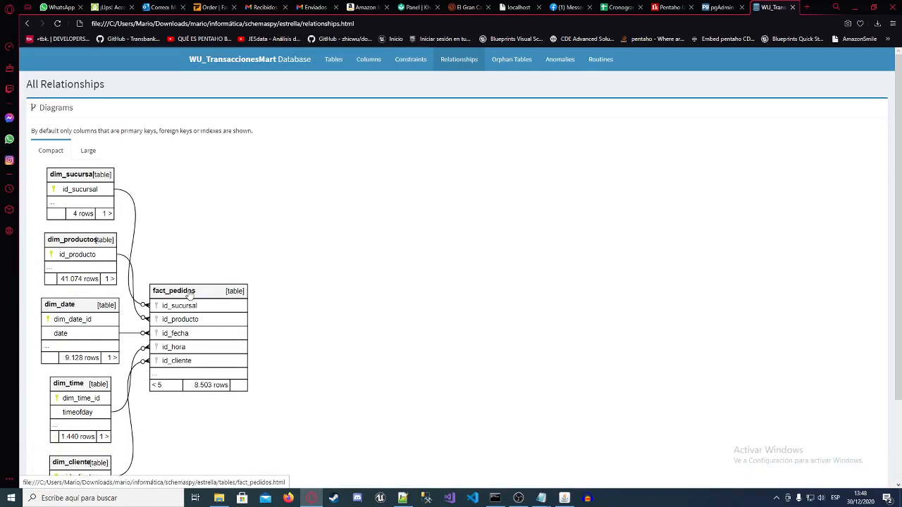
click(188, 295)
scroll(328, 233, down, 2)
scroll(296, 274, down, 3)
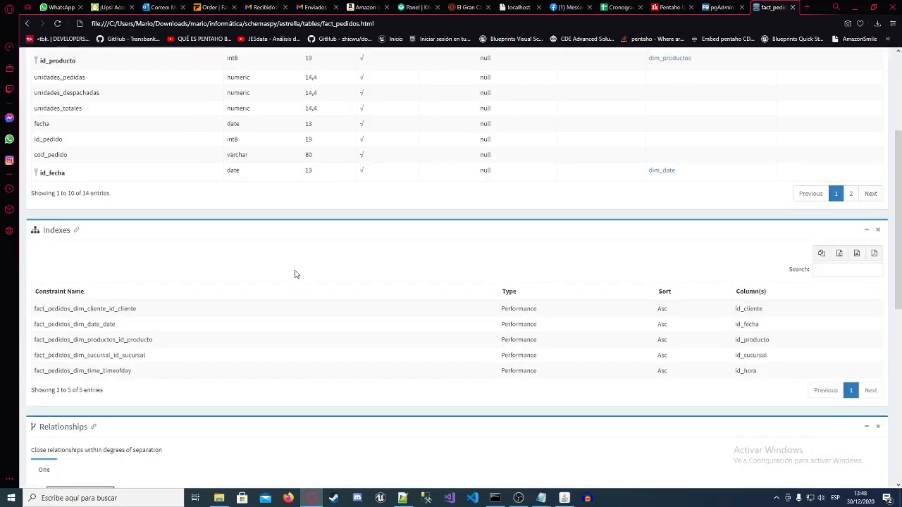
scroll(296, 274, down, 4)
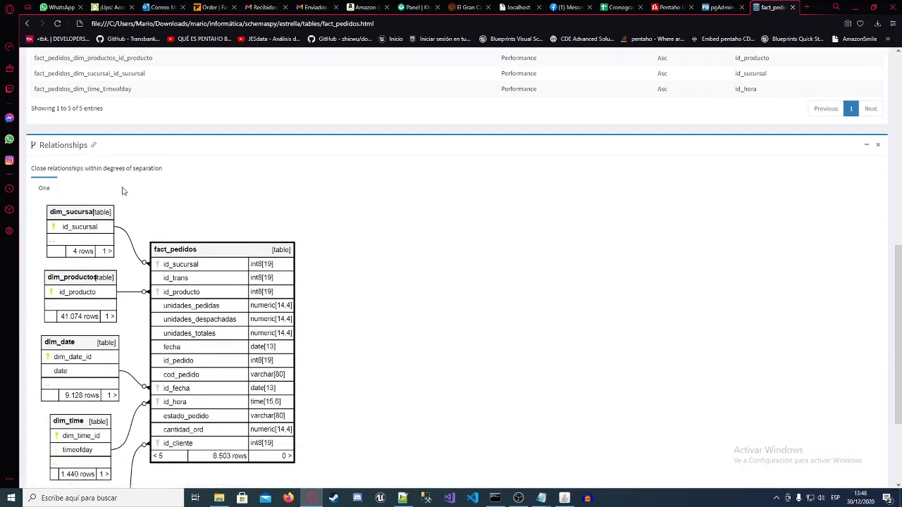
scroll(126, 211, down, 2)
scroll(137, 339, up, 2)
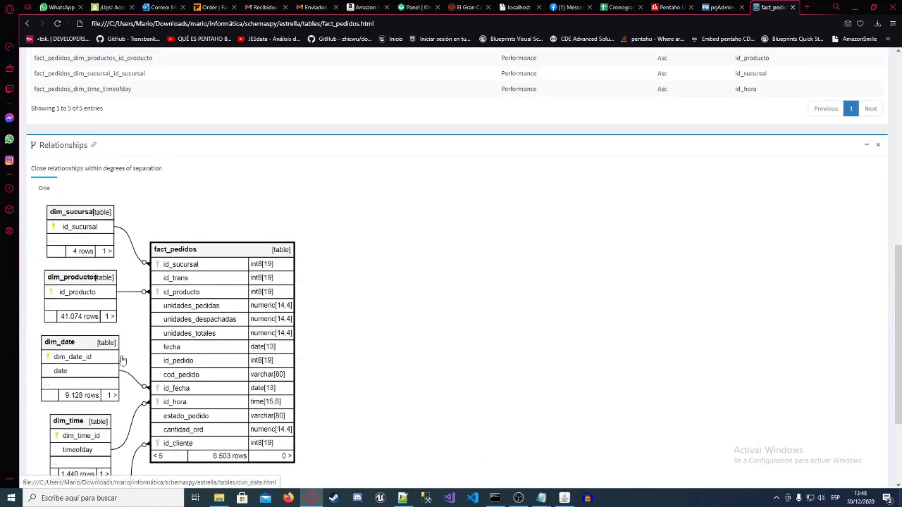
scroll(120, 325, up, 2)
scroll(84, 297, down, 1)
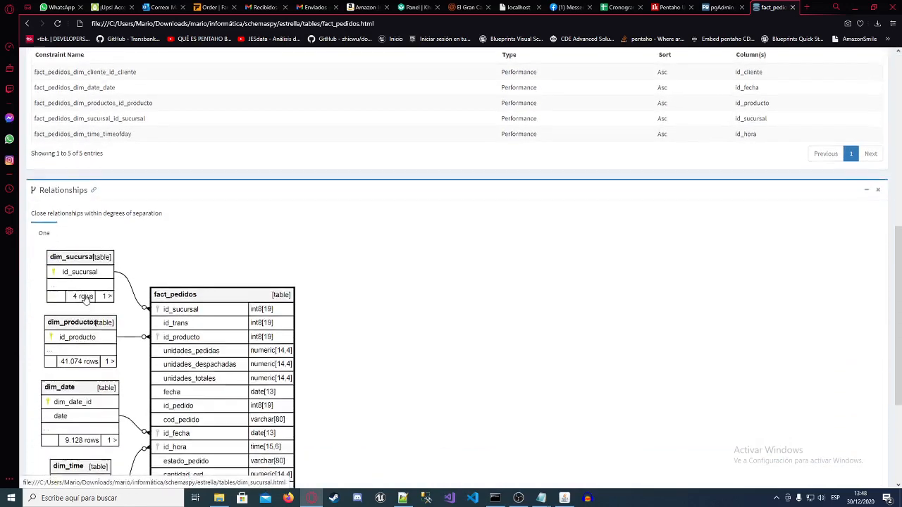
Step: Open the dim_productos table page from the relationship diagram and review its columns, primary key index and link to fact_pedidos
scroll(84, 298, down, 1)
click(82, 231)
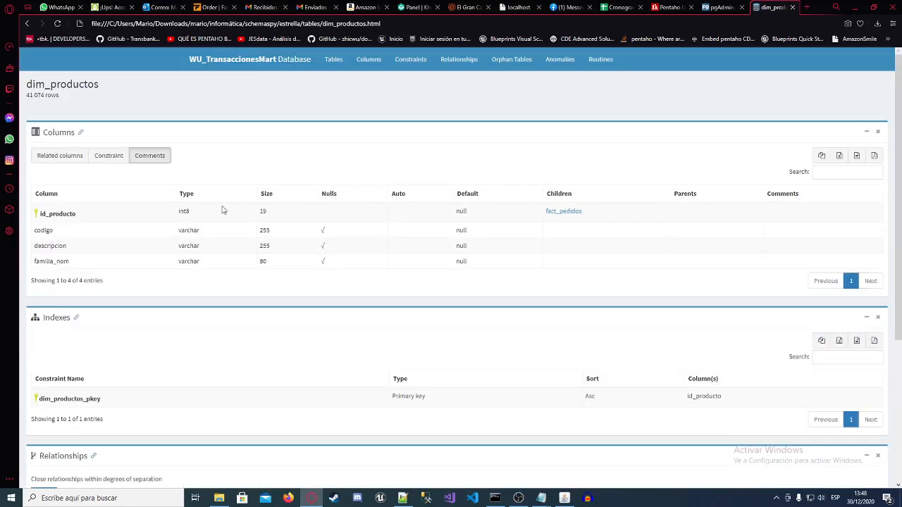
scroll(295, 357, down, 3)
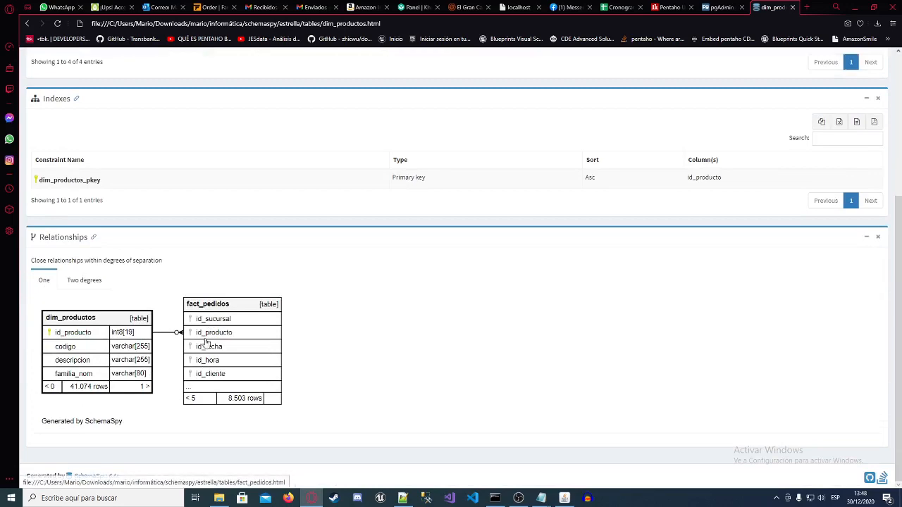
scroll(204, 344, up, 5)
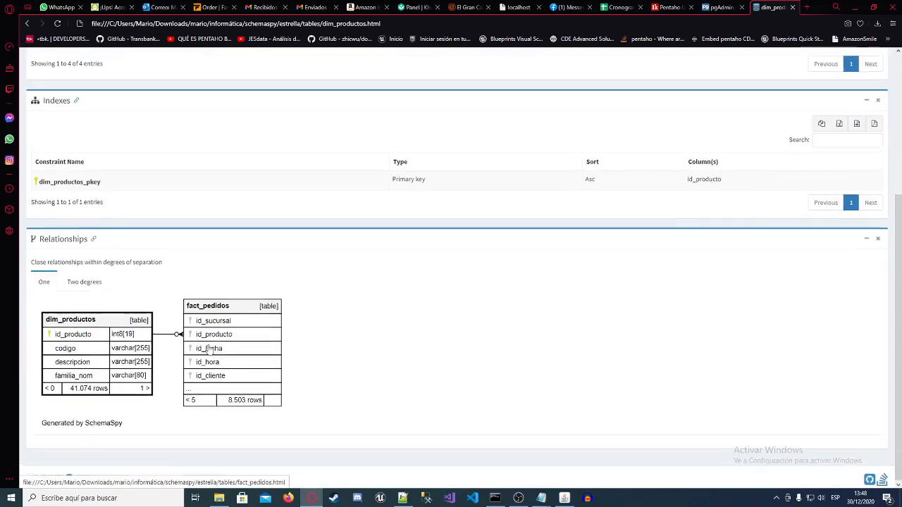
scroll(204, 339, down, 4)
scroll(202, 338, up, 4)
scroll(202, 341, up, 1)
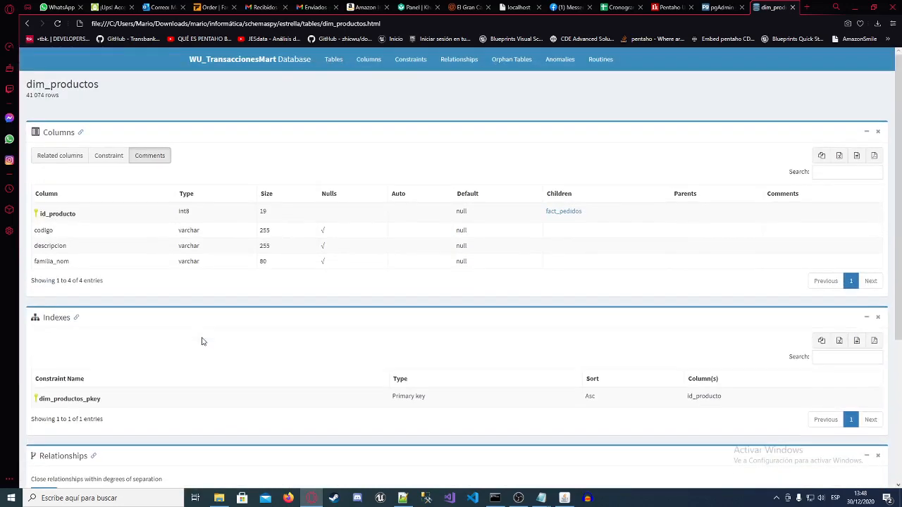